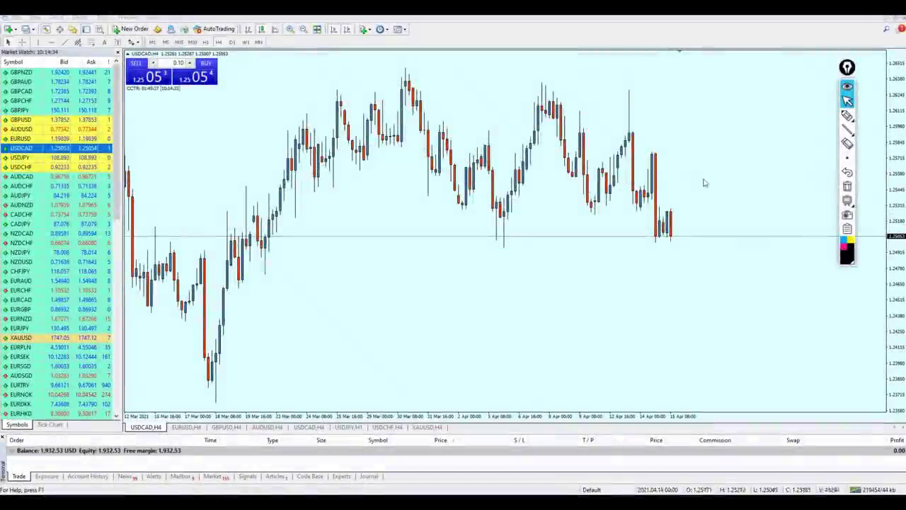
# Check the USD/CAD sell signal in the Telegram signals channel and sell 0.10 lots of USDCAD at market in MetaTrader
pyautogui.moveTo(847, 67); pyautogui.dragTo(864, 65)
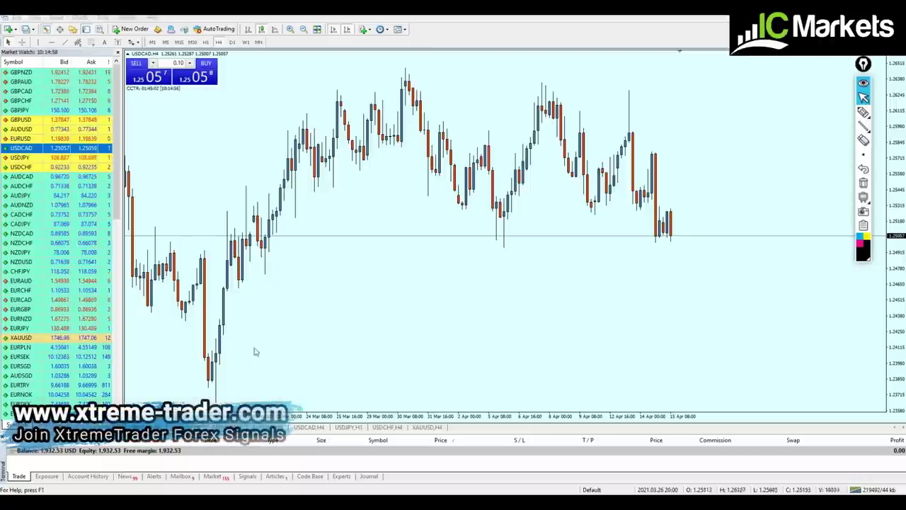
pyautogui.hotkey('alt', 'Tab')
pyautogui.scroll(3, 375, 362)
pyautogui.scroll(-3, 380, 354)
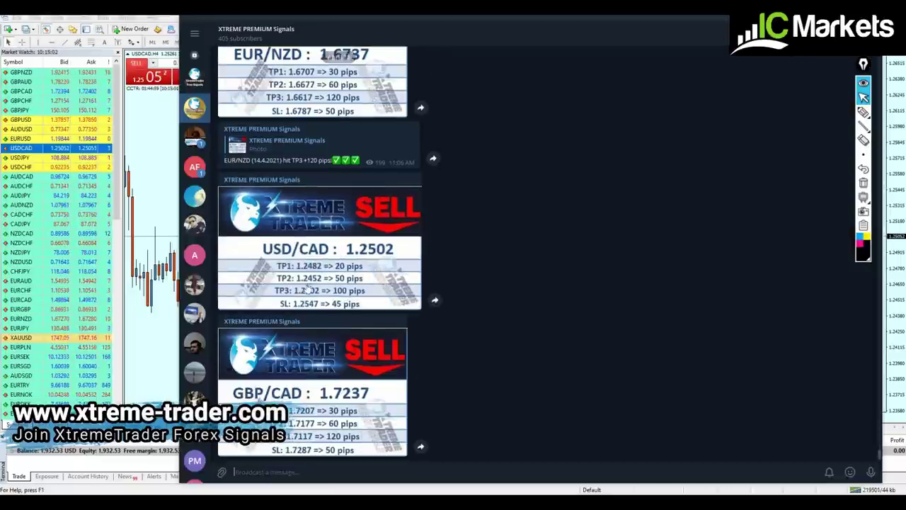
pyautogui.scroll(1, 317, 139)
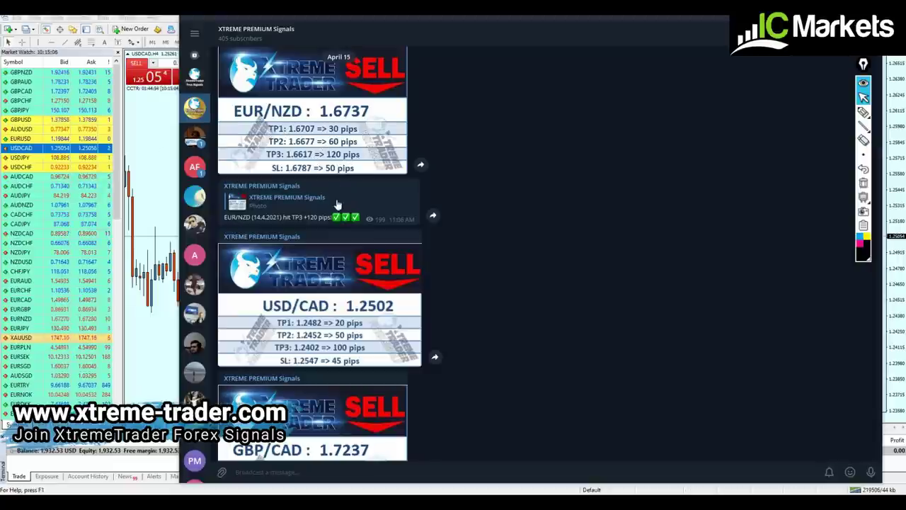
pyautogui.scroll(-1, 357, 238)
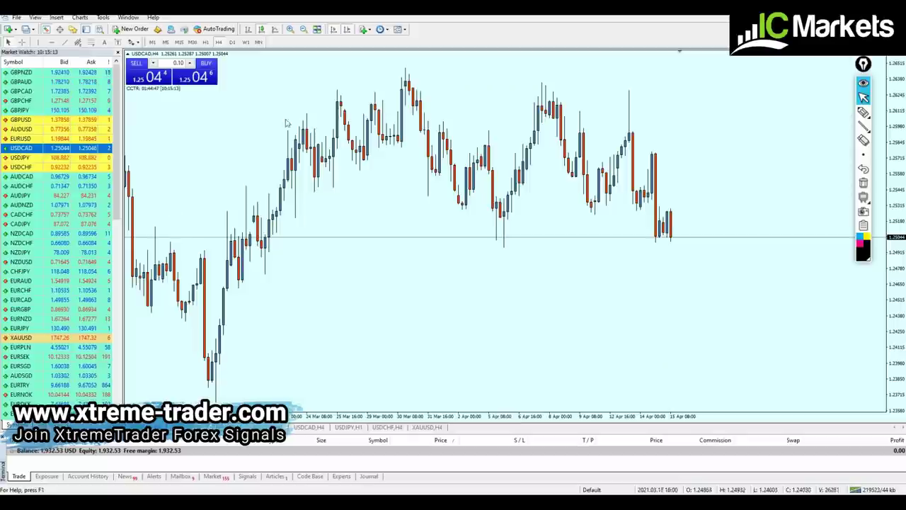
pyautogui.click(171, 93)
pyautogui.click(141, 71)
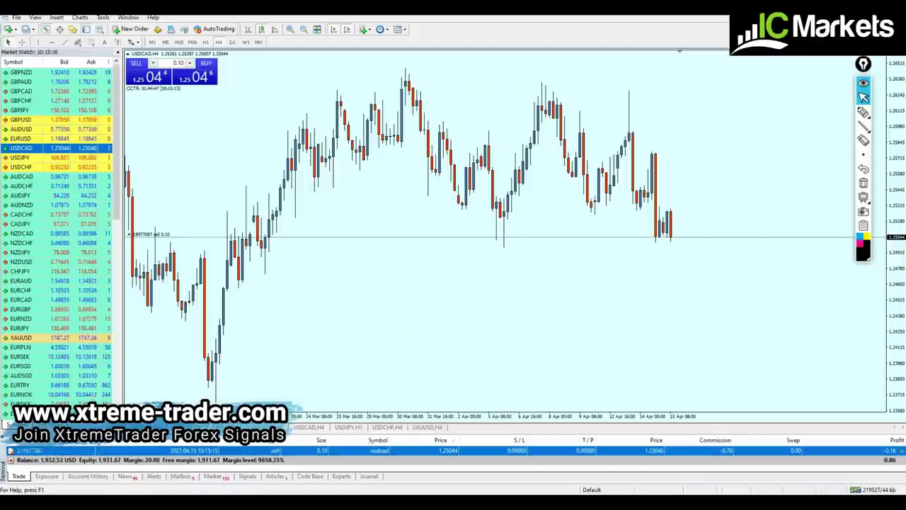
# Check the GBP/CAD signal in Telegram, sell 0.10 lots of GBPCAD from its chart in MetaTrader, and enlarge the open-trades area
pyautogui.click(196, 498)
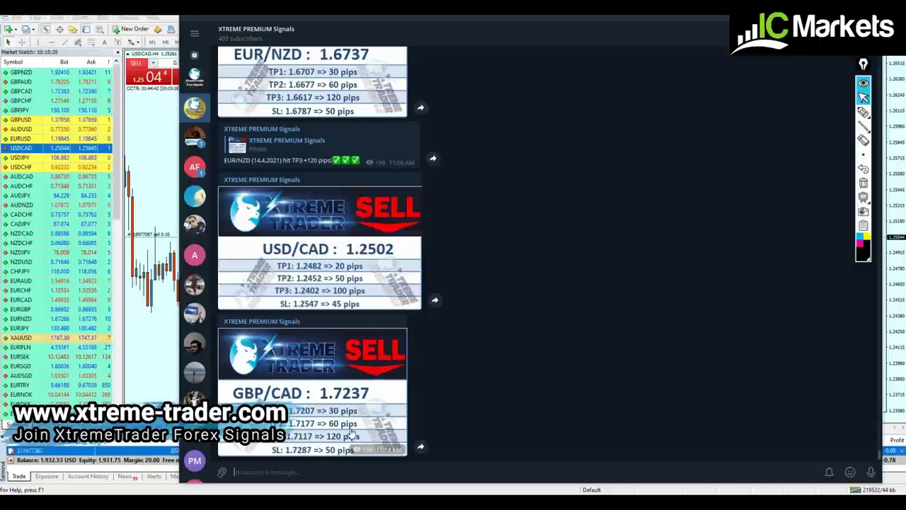
pyautogui.click(144, 233)
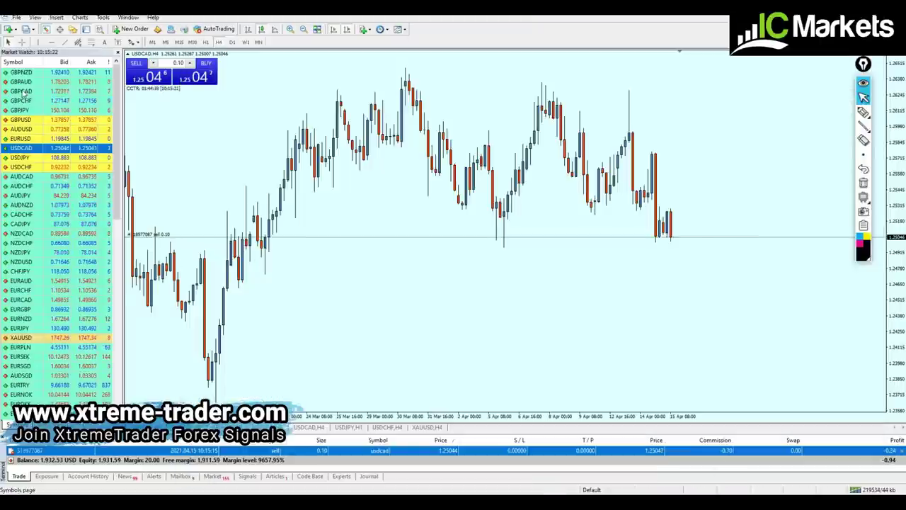
pyautogui.moveTo(24, 92); pyautogui.dragTo(354, 115)
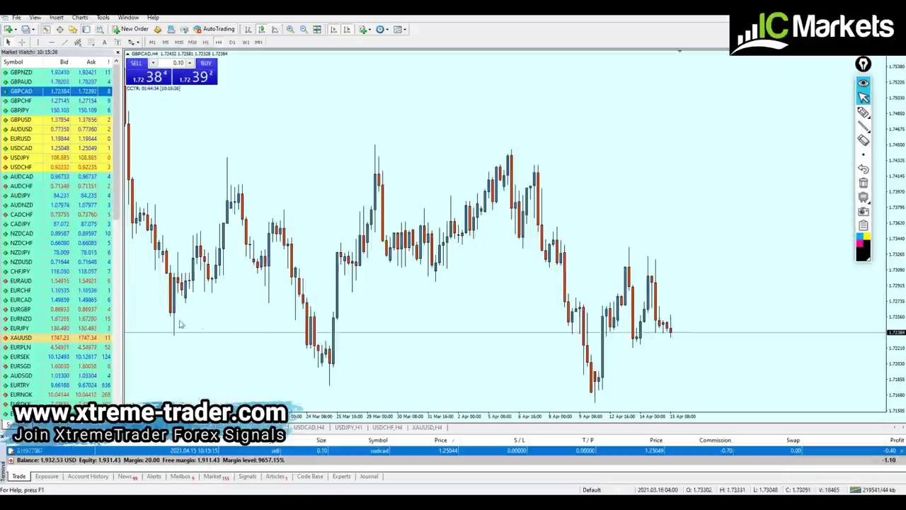
pyautogui.middleClick(749, 333)
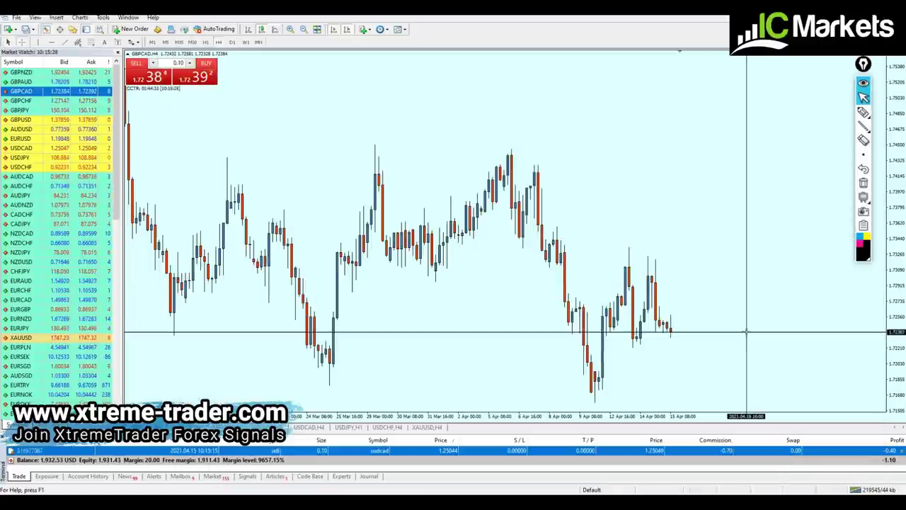
pyautogui.click(746, 329)
pyautogui.click(157, 78)
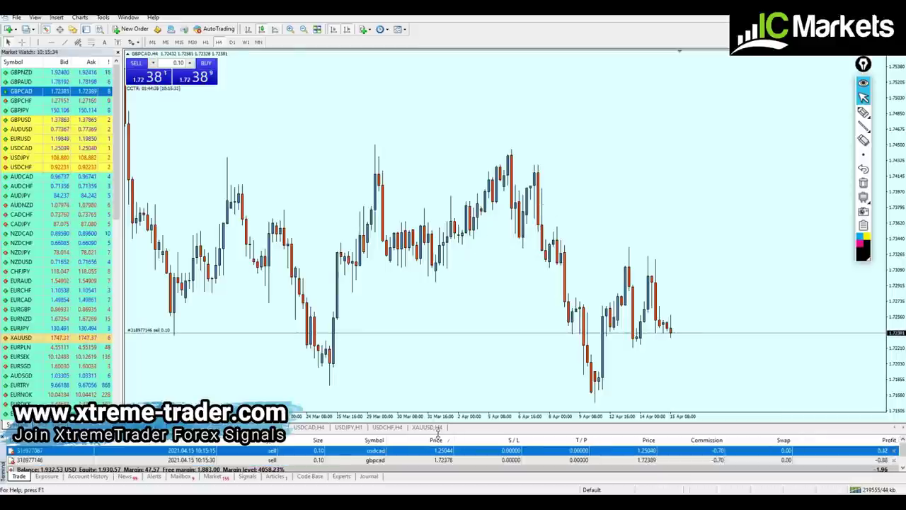
pyautogui.moveTo(437, 432); pyautogui.dragTo(433, 411)
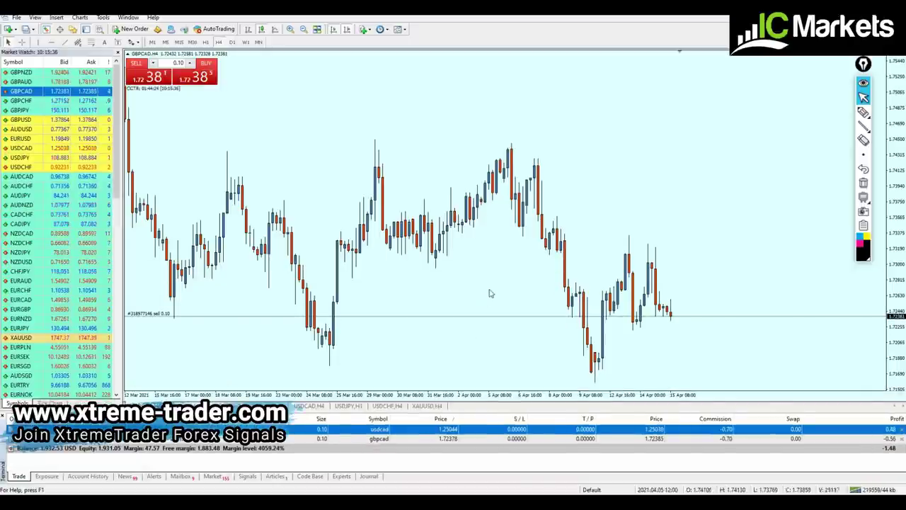
# Underline the account balance and handwrite "1932 $" on the chart, with a double underline and an arrow pointing down
pyautogui.click(863, 112)
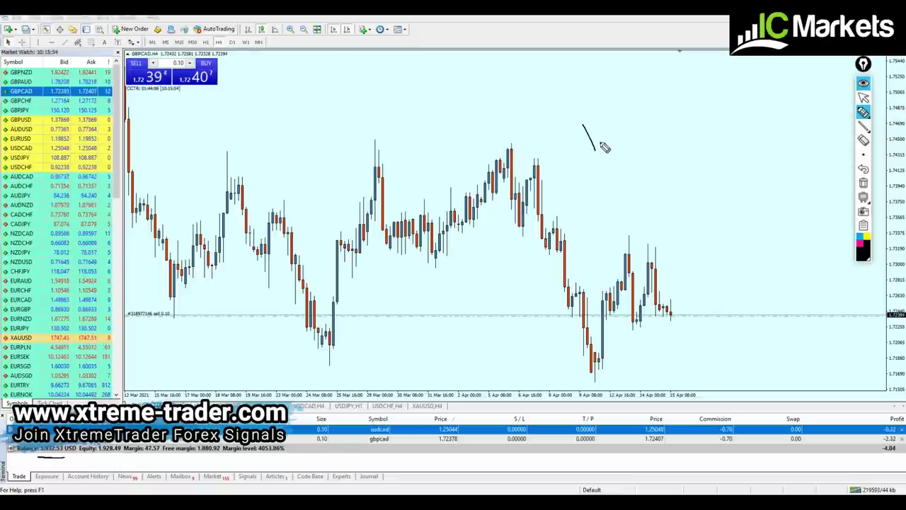
pyautogui.moveTo(665, 117); pyautogui.dragTo(633, 135)
pyautogui.moveTo(669, 88); pyautogui.dragTo(701, 119)
pyautogui.moveTo(736, 64); pyautogui.dragTo(750, 123)
pyautogui.moveTo(718, 39); pyautogui.dragTo(729, 124)
pyautogui.moveTo(782, 110)
pyautogui.mouseDown()
pyautogui.moveTo(598, 191)
pyautogui.moveTo(740, 131)
pyautogui.moveTo(736, 196)
pyautogui.mouseUp()
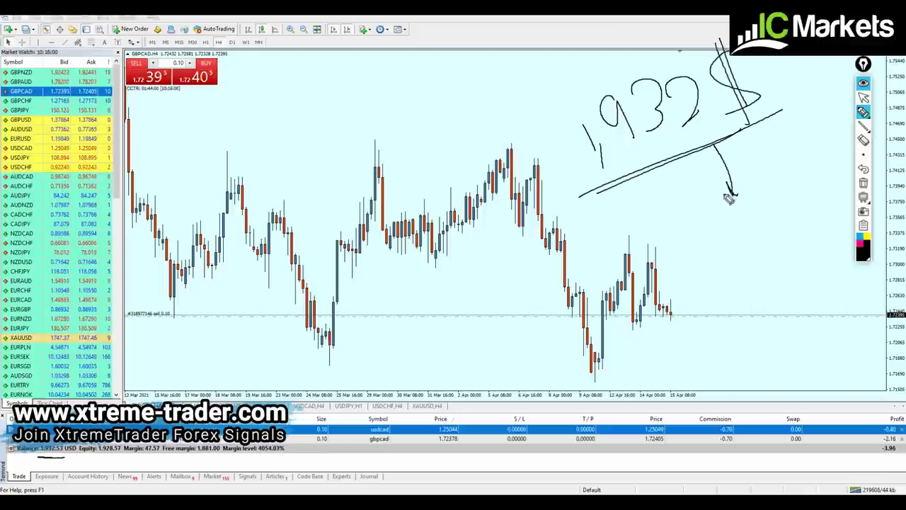
# Handwrite "150" below the arrow, underline and circle it, and erase all annotations from the screen
pyautogui.moveTo(710, 251)
pyautogui.mouseDown()
pyautogui.moveTo(728, 259)
pyautogui.moveTo(740, 244)
pyautogui.mouseUp()
pyautogui.moveTo(749, 216)
pyautogui.mouseDown()
pyautogui.moveTo(737, 230)
pyautogui.moveTo(757, 244)
pyautogui.mouseUp()
pyautogui.click(863, 170)
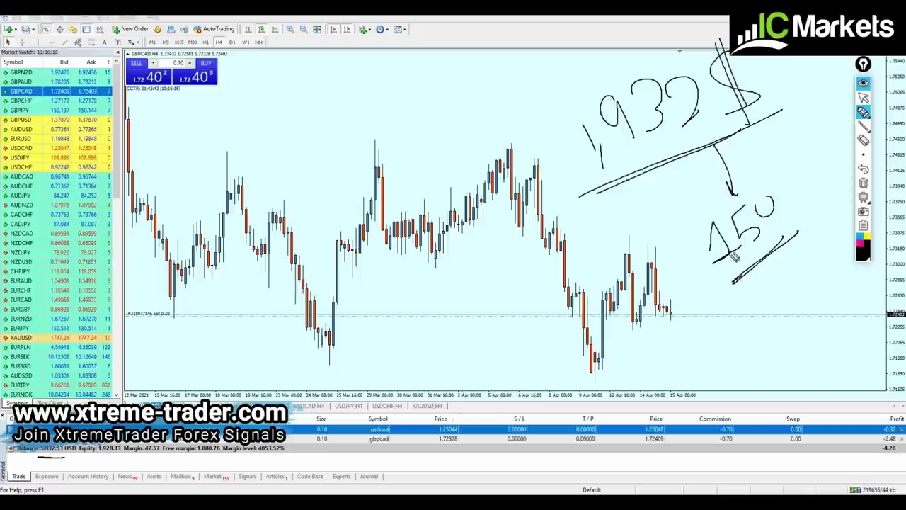
pyautogui.moveTo(738, 280)
pyautogui.mouseDown()
pyautogui.moveTo(693, 177)
pyautogui.moveTo(765, 286)
pyautogui.mouseUp()
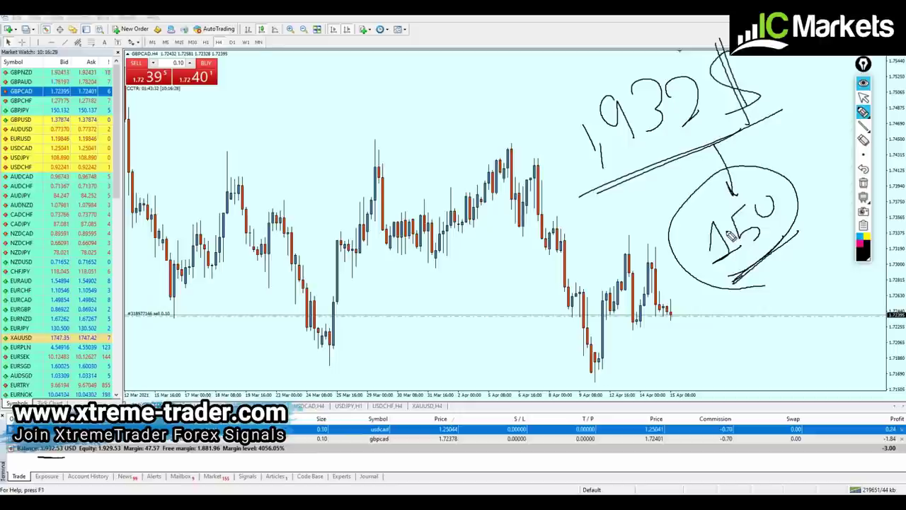
pyautogui.click(862, 97)
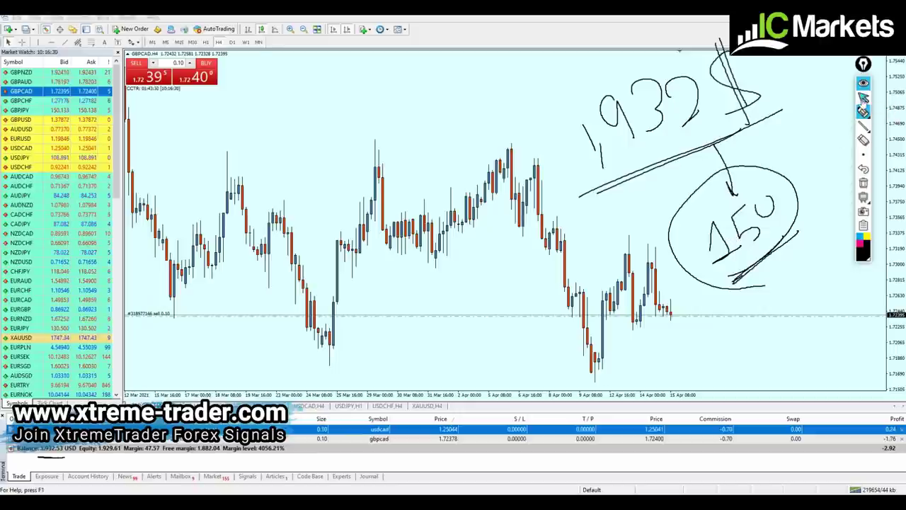
pyautogui.click(863, 183)
# Handwrite "150 $" on the upper part of the chart and underline it twice
pyautogui.click(862, 111)
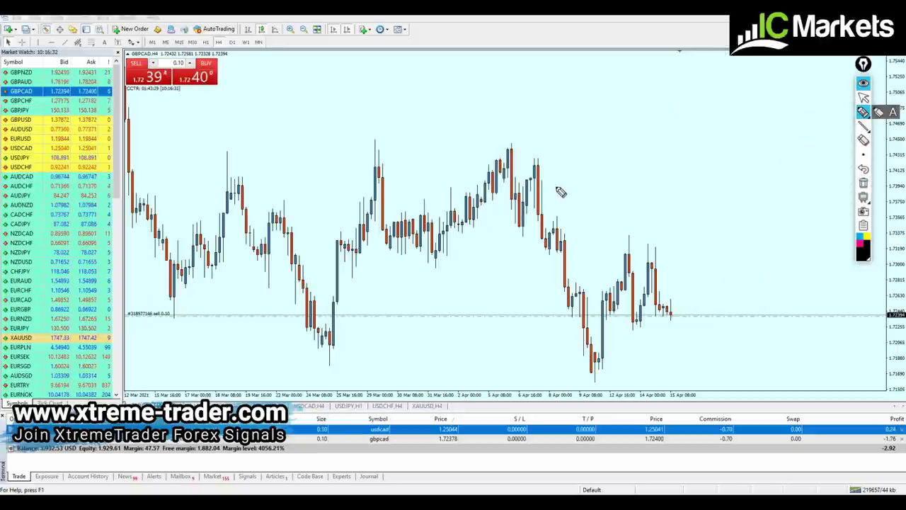
pyautogui.moveTo(571, 113); pyautogui.dragTo(578, 132)
pyautogui.moveTo(593, 79)
pyautogui.mouseDown()
pyautogui.moveTo(584, 106)
pyautogui.moveTo(599, 121)
pyautogui.mouseUp()
pyautogui.moveTo(627, 88)
pyautogui.mouseDown()
pyautogui.moveTo(610, 81)
pyautogui.moveTo(626, 88)
pyautogui.mouseUp()
pyautogui.moveTo(655, 44)
pyautogui.mouseDown()
pyautogui.moveTo(641, 92)
pyautogui.moveTo(661, 88)
pyautogui.moveTo(576, 143)
pyautogui.mouseUp()
pyautogui.moveTo(595, 153); pyautogui.dragTo(681, 112)
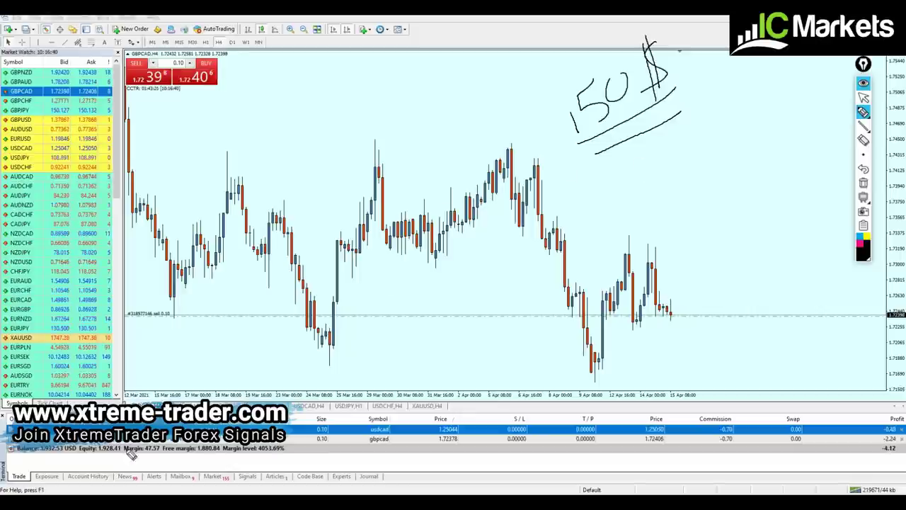
# Underline the account balance, handwrite a double-underlined "0.1" on the chart, and erase all annotations
pyautogui.moveTo(40, 457); pyautogui.dragTo(69, 461)
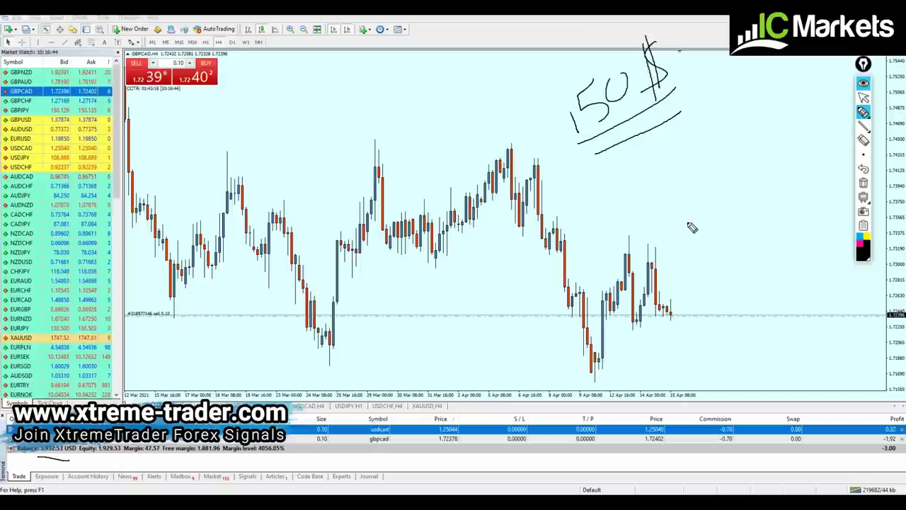
pyautogui.moveTo(698, 169)
pyautogui.mouseDown()
pyautogui.moveTo(724, 178)
pyautogui.moveTo(699, 225)
pyautogui.mouseUp()
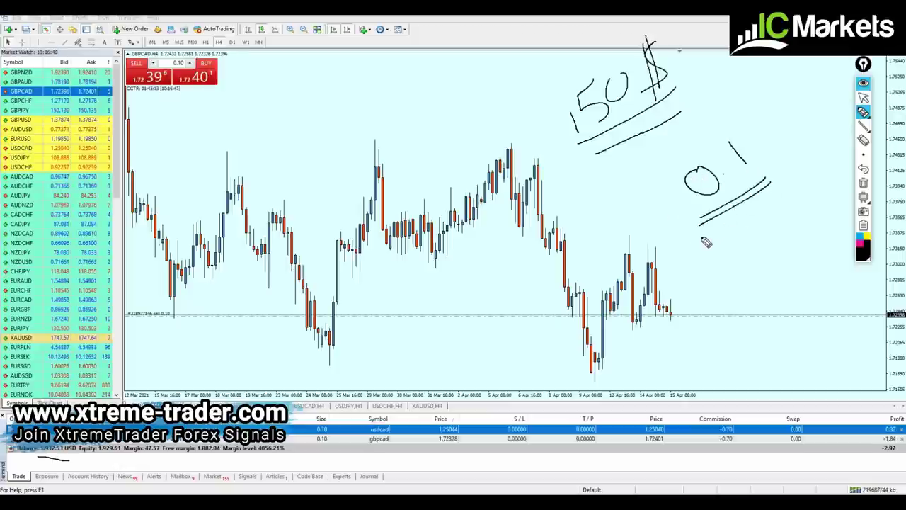
pyautogui.click(862, 97)
pyautogui.click(862, 182)
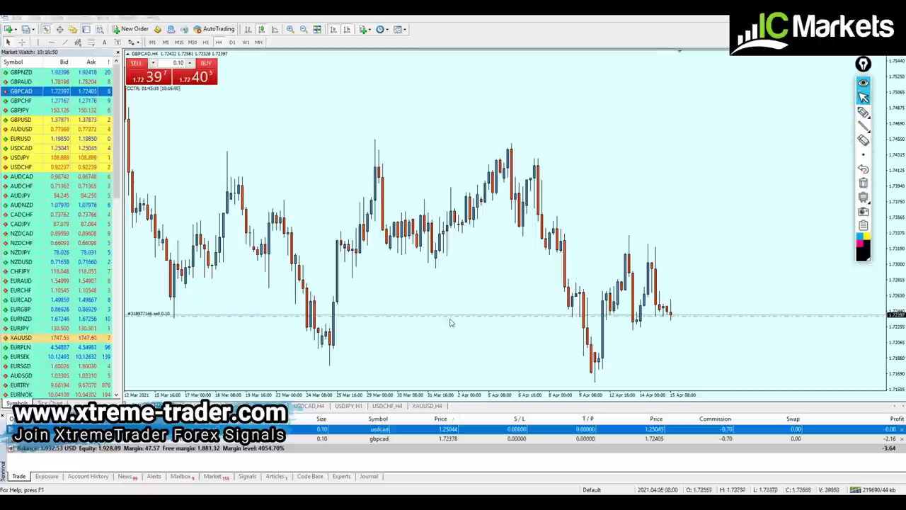
# Check the EUR/AUD sell signal in Telegram and sell 0.10 lots of EURAUD from its chart in MetaTrader
pyautogui.hotkey('alt', 'Tab')
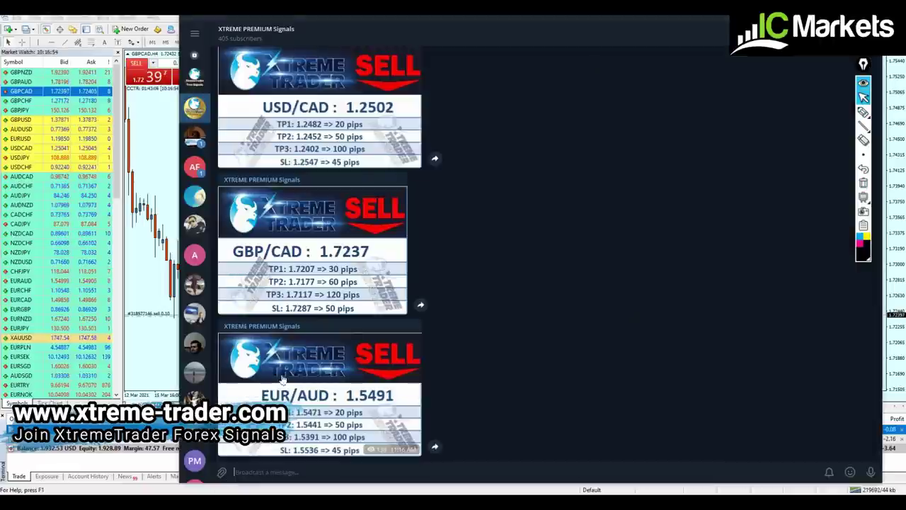
pyautogui.hotkey('alt', 'Tab')
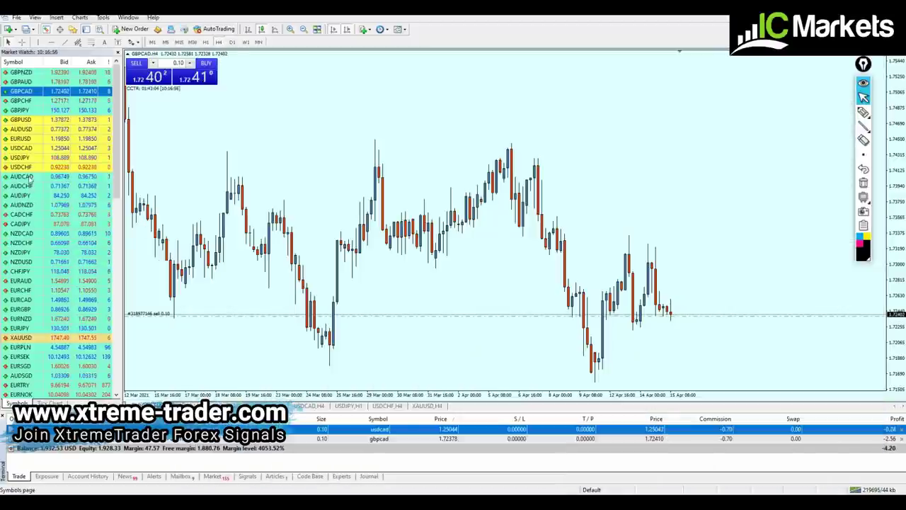
pyautogui.moveTo(28, 281); pyautogui.dragTo(556, 203)
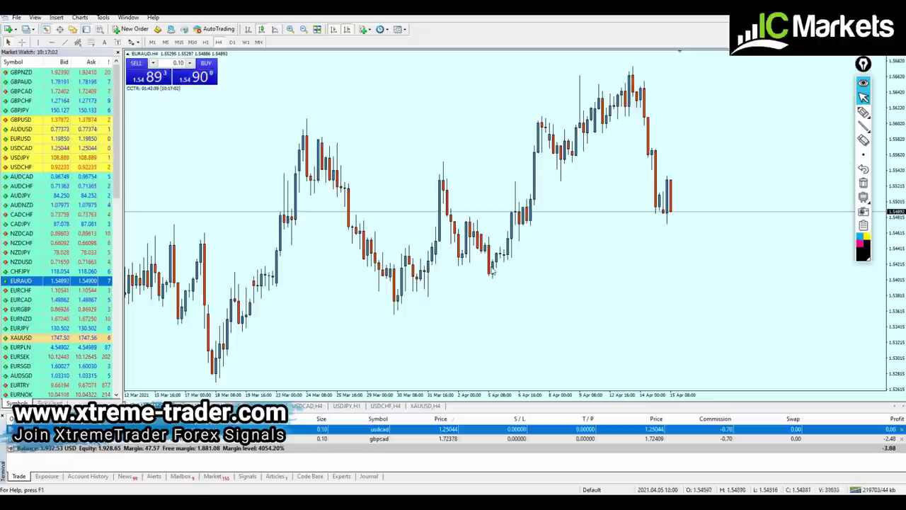
pyautogui.hotkey('alt', 'Tab')
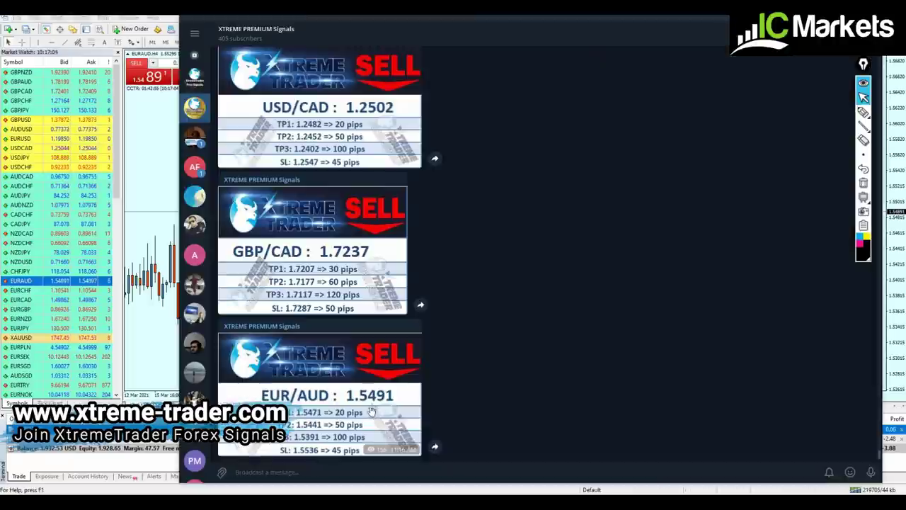
pyautogui.hotkey('alt', 'Tab')
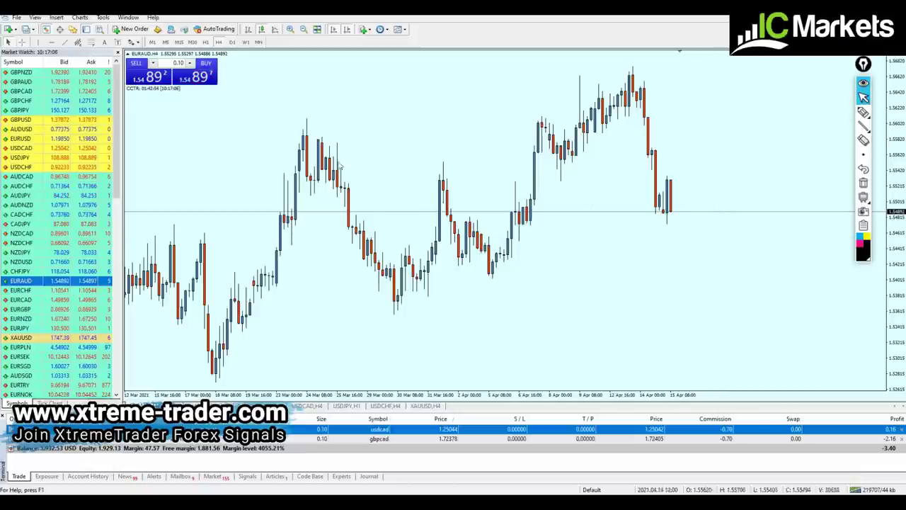
pyautogui.click(155, 81)
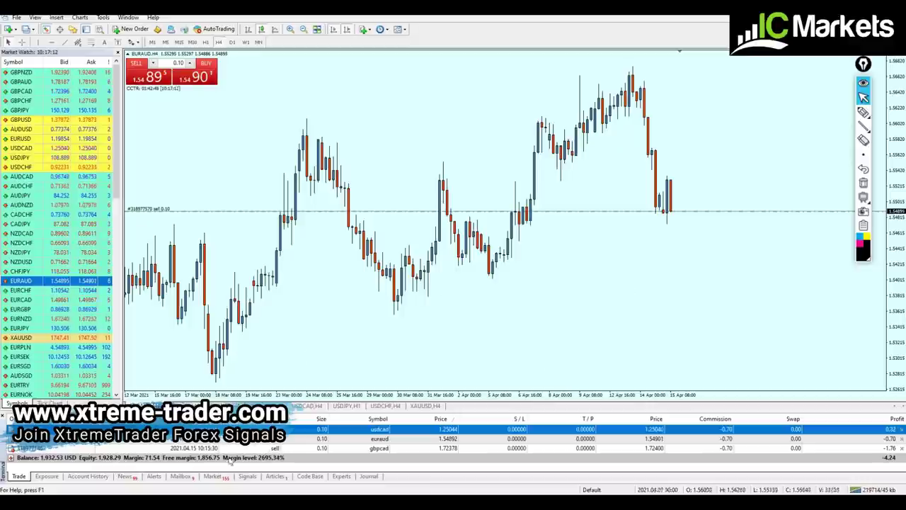
# Check the USD/CAD signal's levels in Telegram and set the USDCAD trade's stop loss to 1.25497 on its MetaTrader chart
pyautogui.hotkey('alt', 'Tab')
pyautogui.scroll(3, 361, 353)
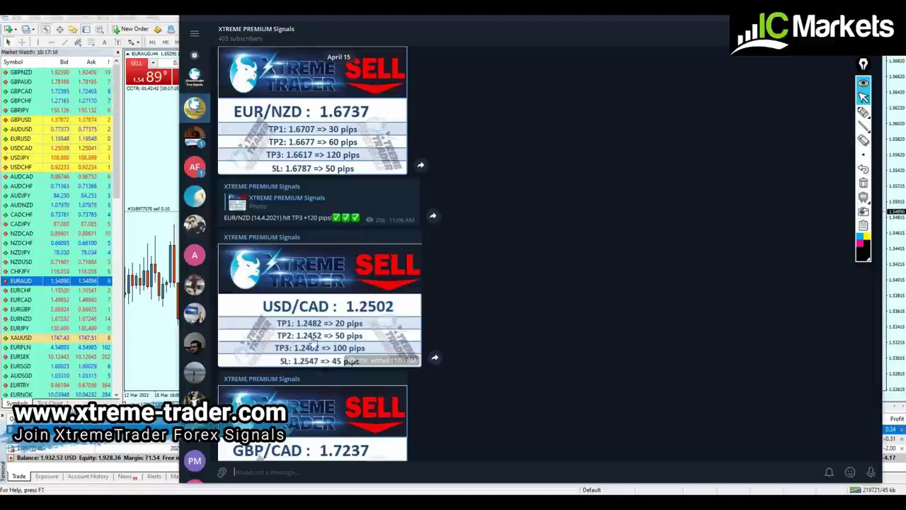
pyautogui.hotkey('alt', 'Tab')
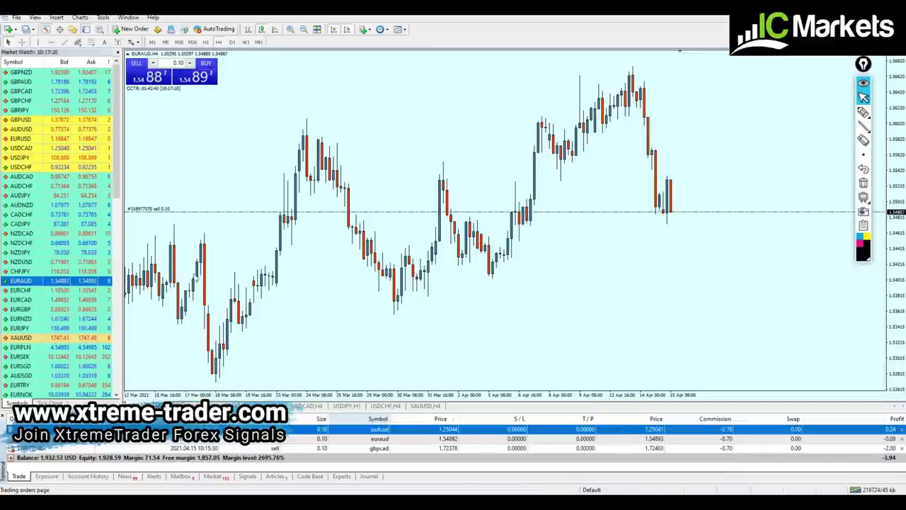
pyautogui.moveTo(42, 149); pyautogui.dragTo(467, 149)
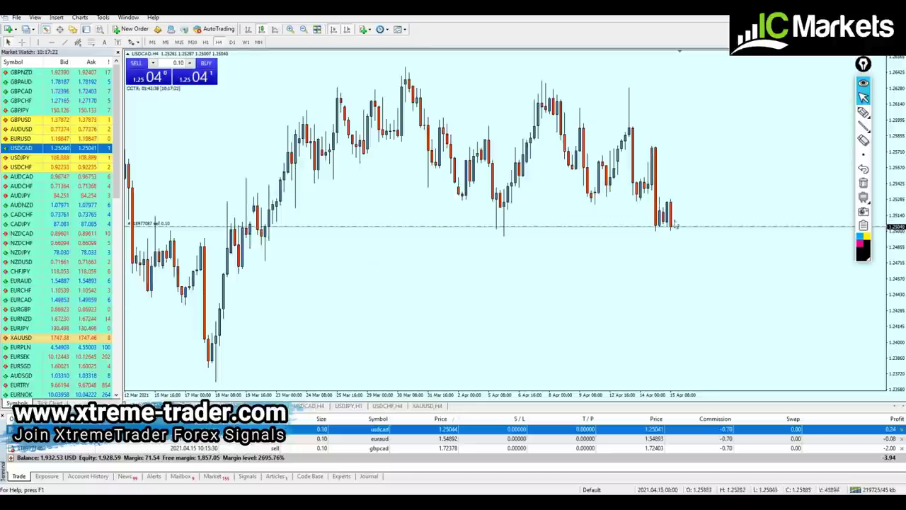
pyautogui.moveTo(681, 226); pyautogui.dragTo(677, 183)
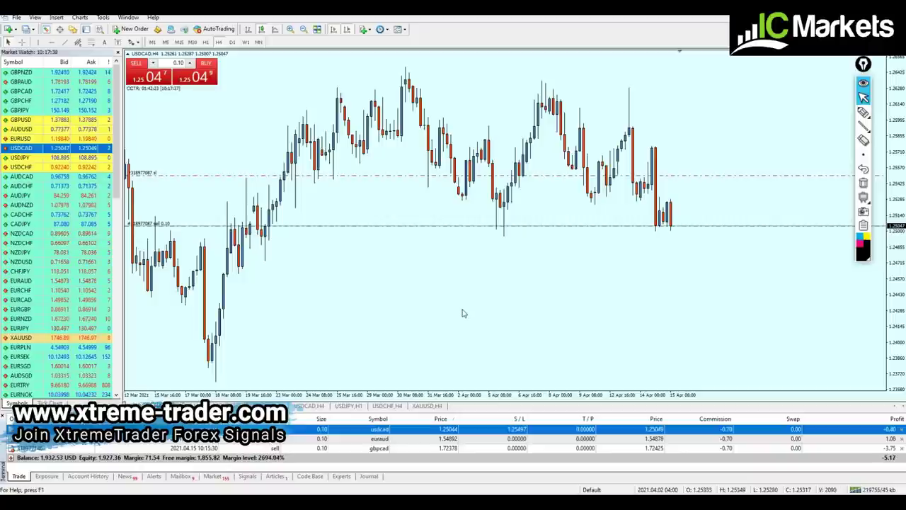
# Show the open EURAUD trade on the chart and set its stop loss to 1.55342
pyautogui.moveTo(494, 440); pyautogui.dragTo(522, 362)
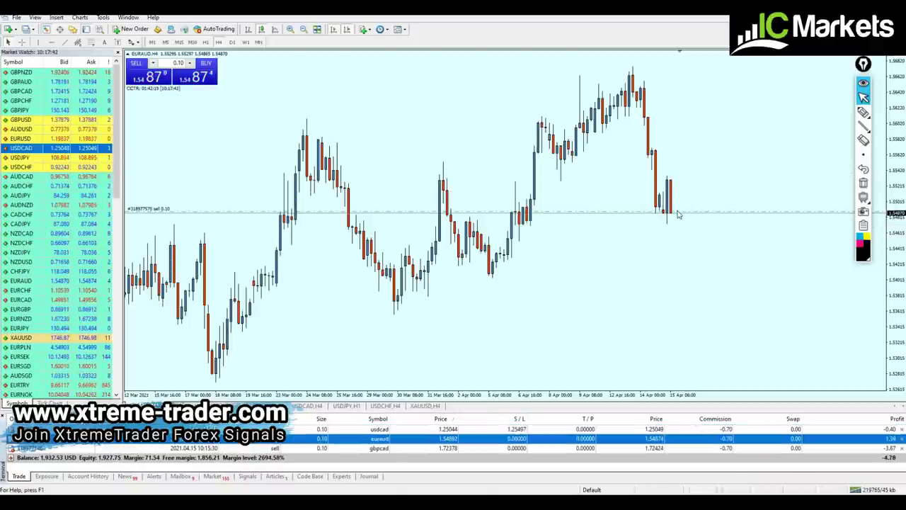
pyautogui.moveTo(677, 212); pyautogui.dragTo(674, 181)
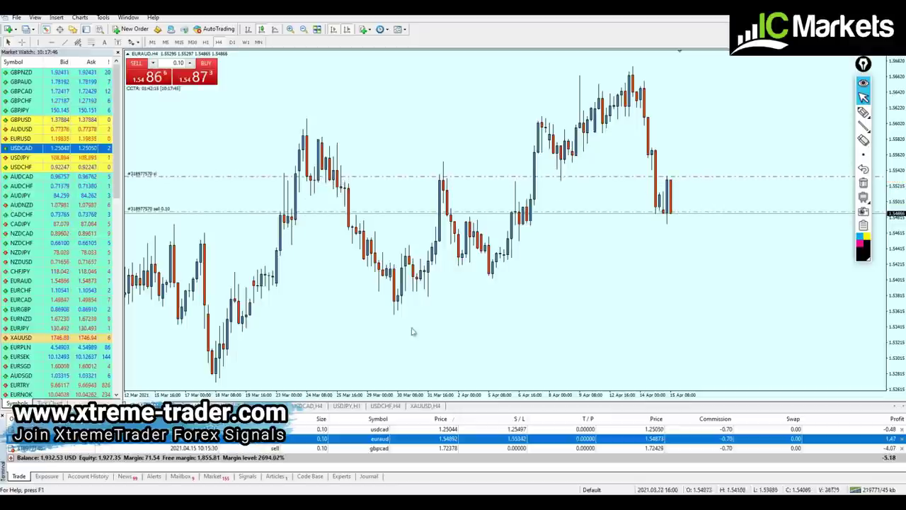
# Check the GBP/CAD signal's levels in Telegram and set the open GBPCAD trade's stop loss to 1.72892 on its MetaTrader chart
pyautogui.click(386, 448)
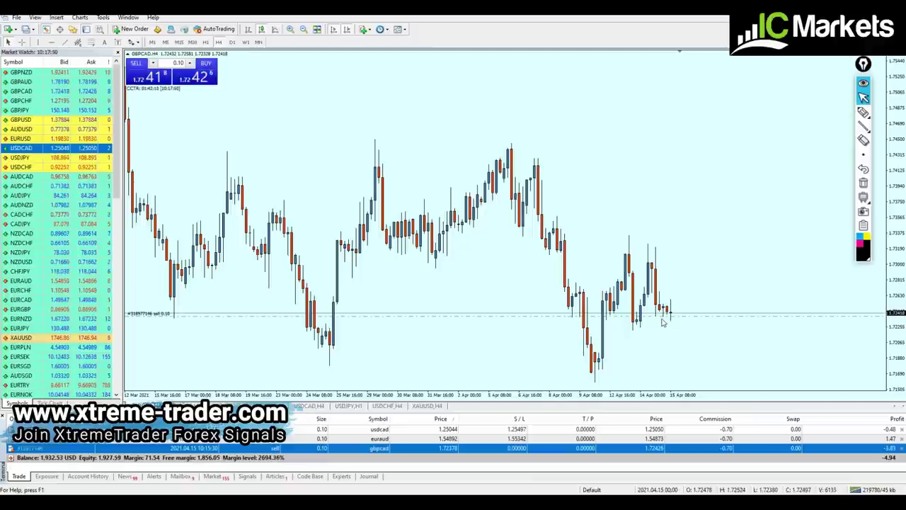
pyautogui.click(205, 495)
pyautogui.scroll(-3, 365, 397)
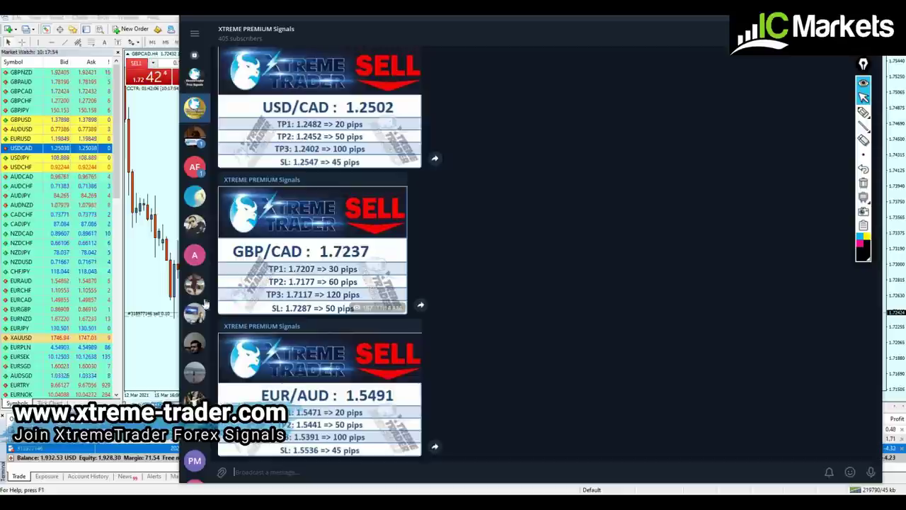
pyautogui.click(174, 249)
pyautogui.hotkey('alt', 'Tab')
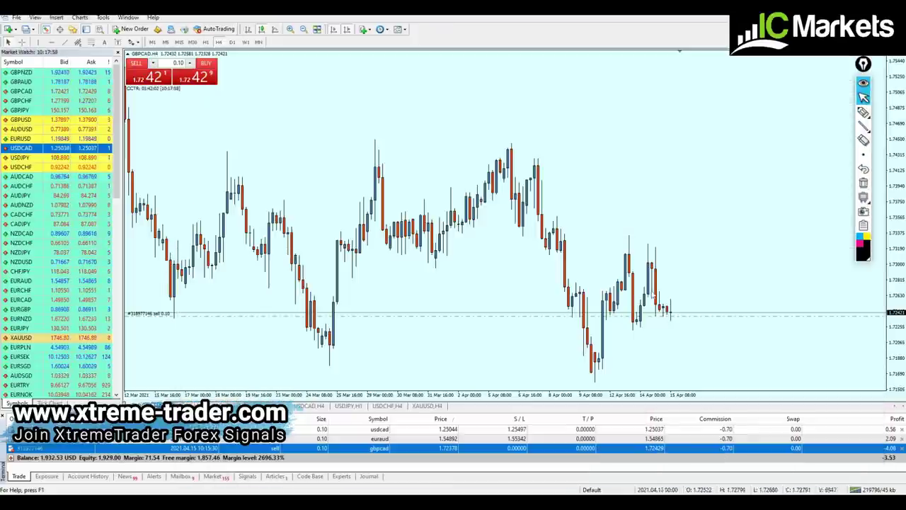
pyautogui.moveTo(682, 291); pyautogui.dragTo(683, 273)
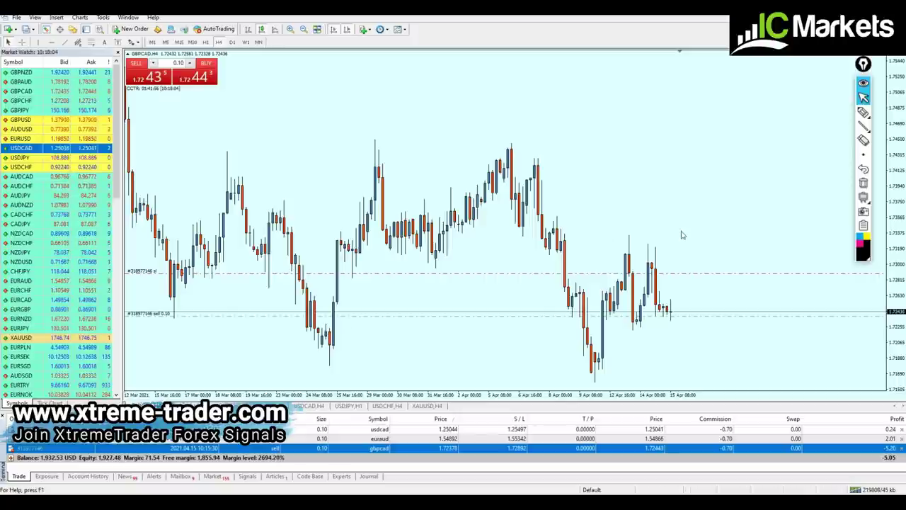
# Add up the three trades' potential stop-loss amounts in the Calculator as 32 + 34 + 41
pyautogui.press('super')
pyautogui.press('super')
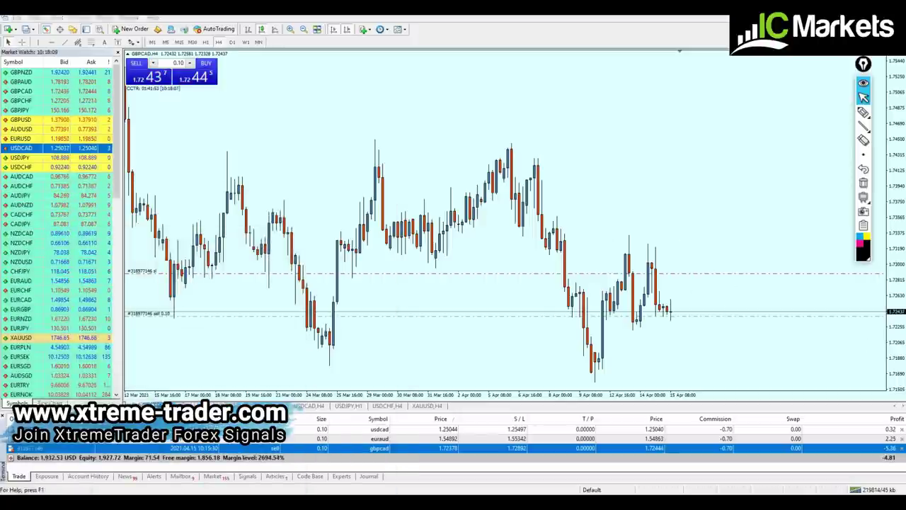
pyautogui.moveTo(486, 164); pyautogui.dragTo(450, 140)
pyautogui.write('3234+')
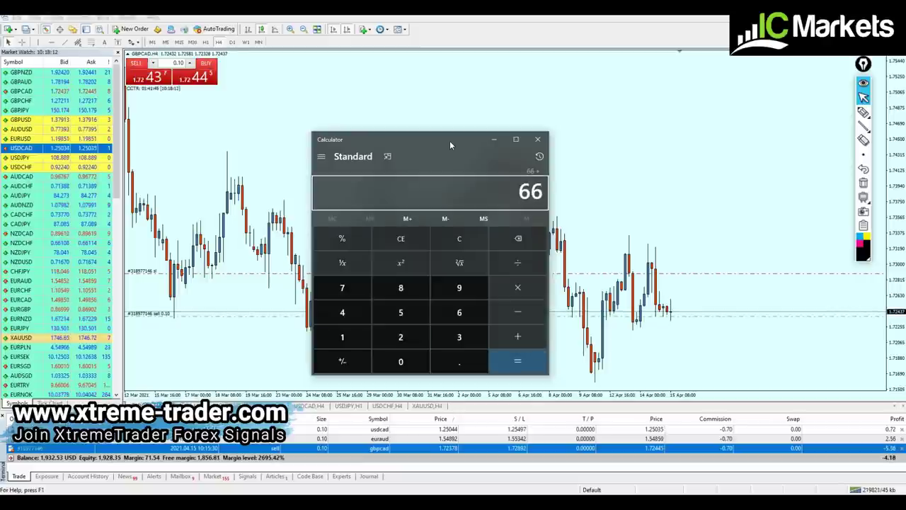
pyautogui.click(690, 186)
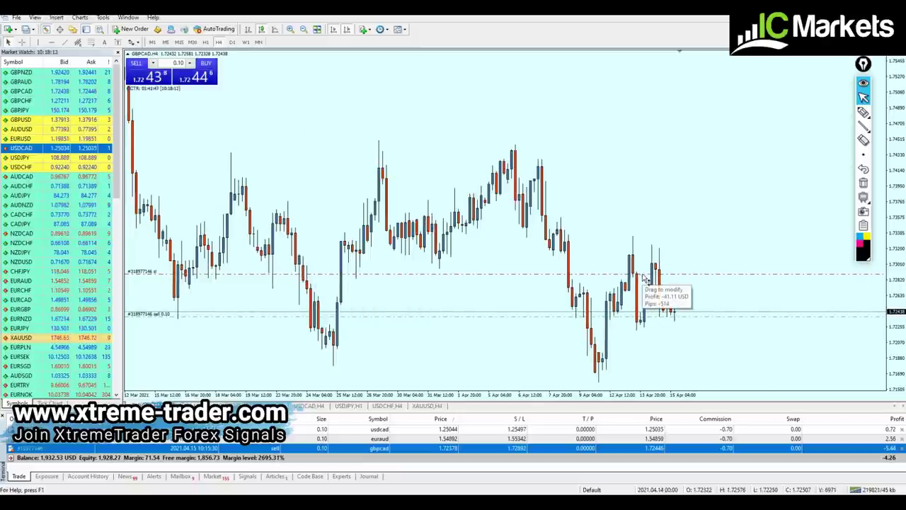
pyautogui.hotkey('alt', 'Tab')
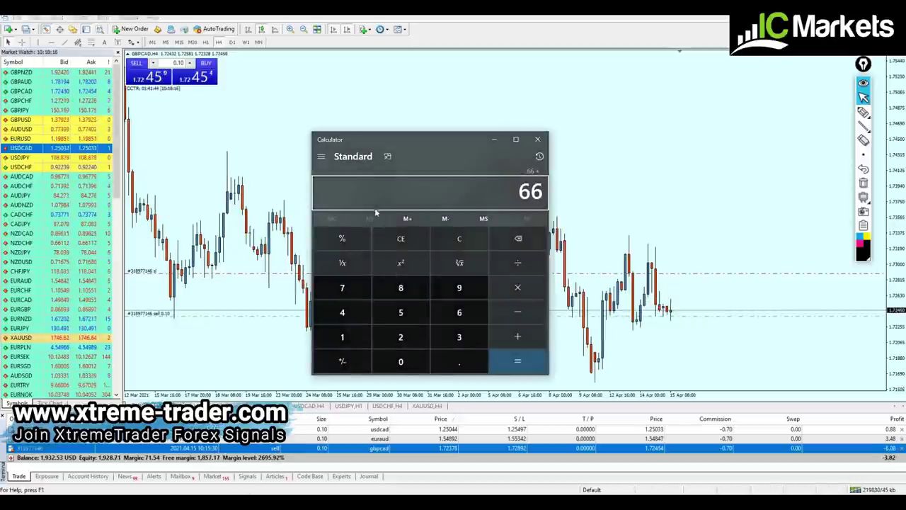
pyautogui.write('+41')
pyautogui.press('Return')
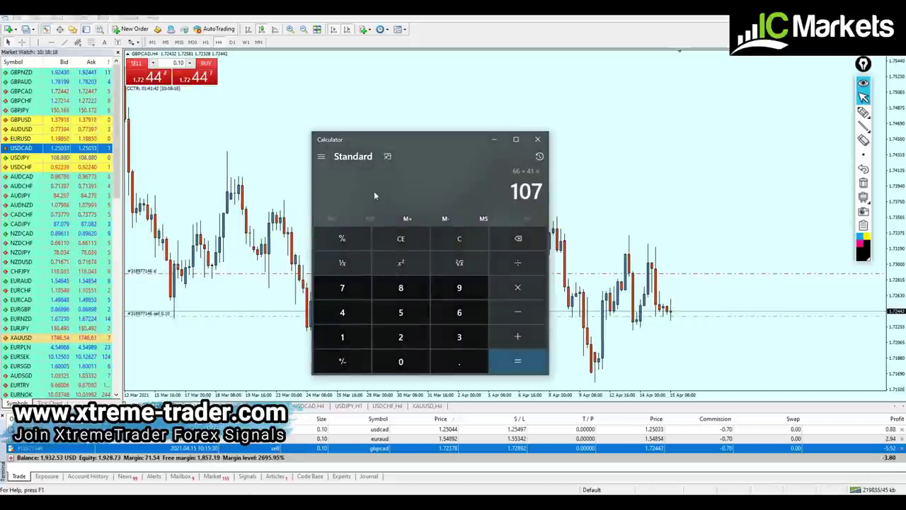
# Minimise the Calculator, handwrite a double-underlined "107" on the GBPCAD chart, and erase the annotation
pyautogui.click(495, 140)
pyautogui.click(863, 112)
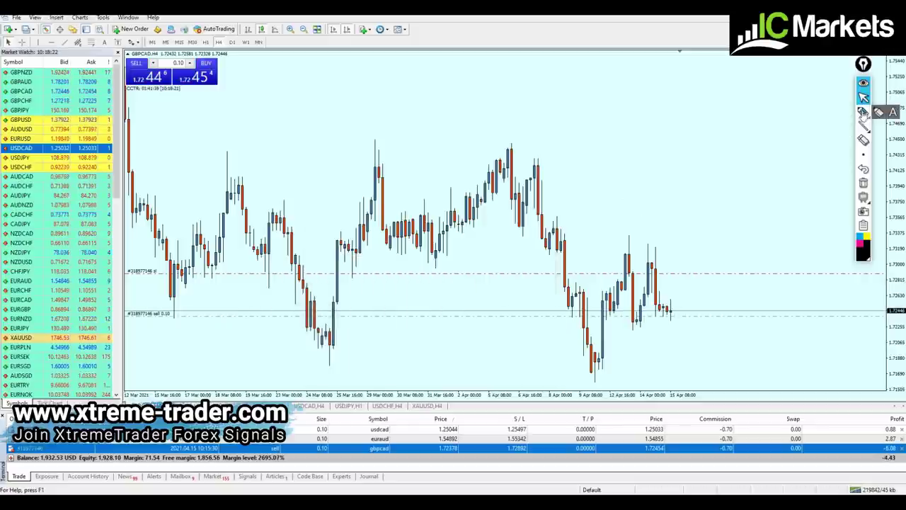
pyautogui.moveTo(642, 91); pyautogui.dragTo(669, 161)
pyautogui.moveTo(701, 83)
pyautogui.mouseDown()
pyautogui.moveTo(690, 89)
pyautogui.moveTo(763, 129)
pyautogui.mouseUp()
pyautogui.moveTo(736, 100); pyautogui.dragTo(772, 83)
pyautogui.moveTo(654, 197)
pyautogui.mouseDown()
pyautogui.moveTo(763, 135)
pyautogui.moveTo(799, 157)
pyautogui.mouseUp()
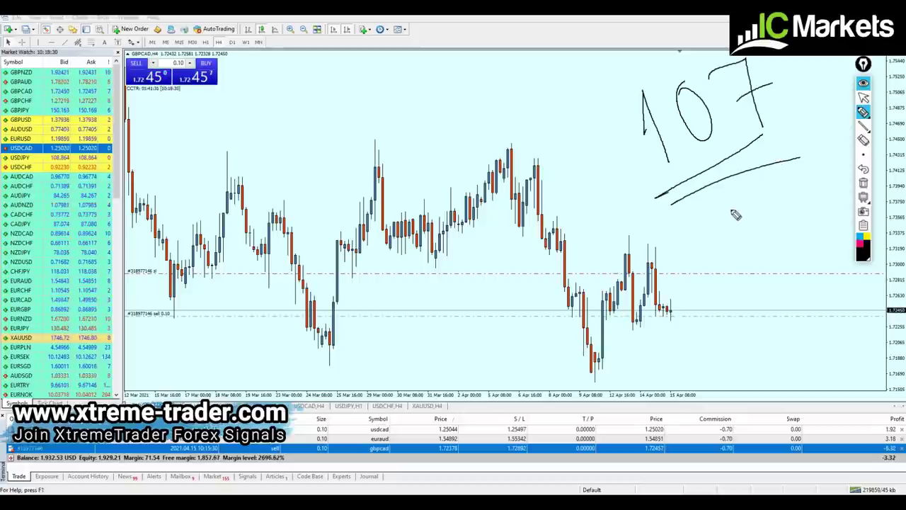
pyautogui.click(863, 84)
pyautogui.click(863, 83)
pyautogui.click(862, 98)
pyautogui.click(862, 183)
# Show EURNZD on the M30 chart, measure from its horizontal line to the current price, and compare with the signals in Telegram
pyautogui.moveTo(33, 319); pyautogui.dragTo(425, 251)
pyautogui.middleClick(682, 234)
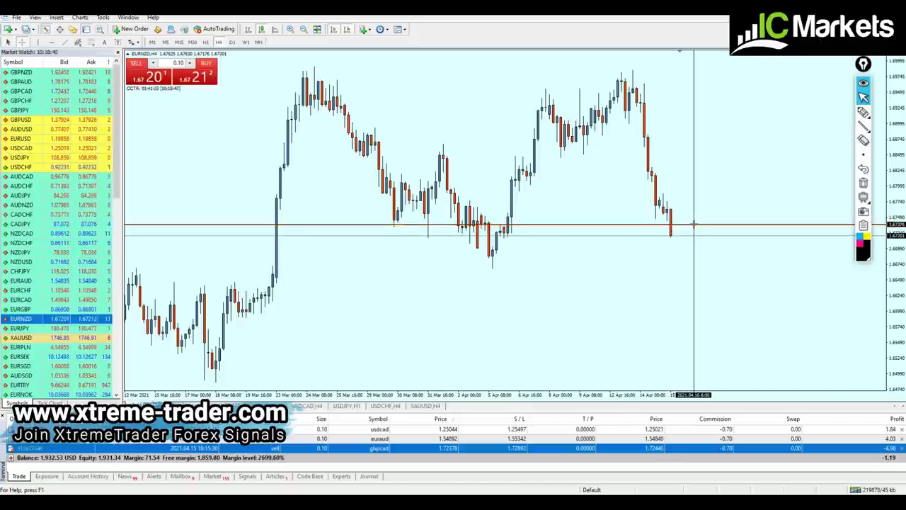
pyautogui.moveTo(693, 232); pyautogui.dragTo(693, 237)
pyautogui.click(192, 41)
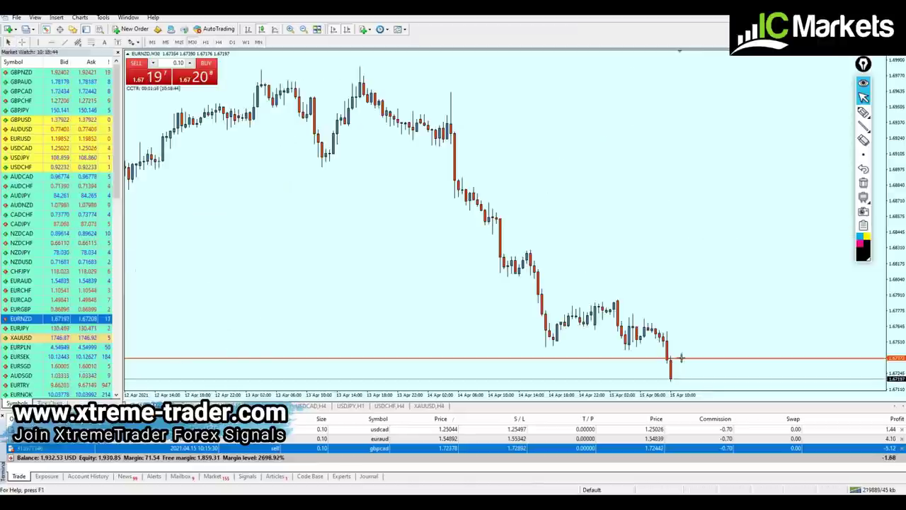
pyautogui.moveTo(674, 380); pyautogui.dragTo(674, 380)
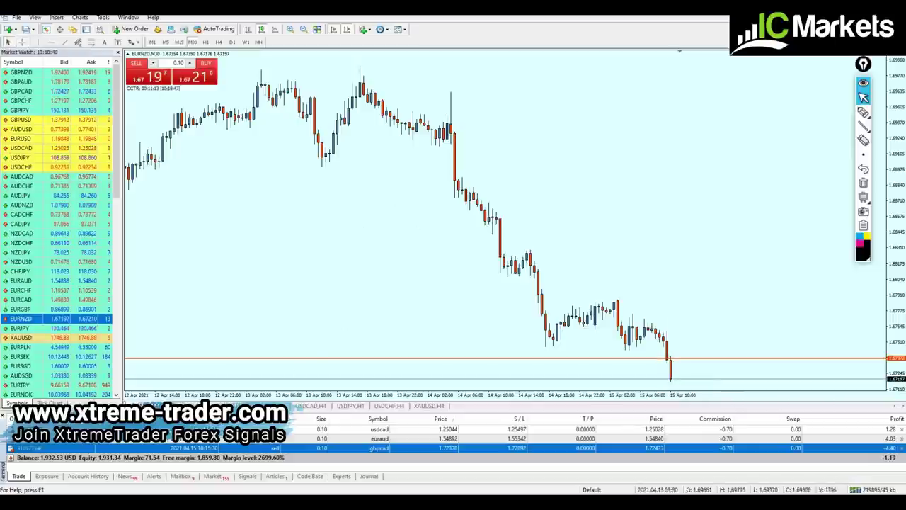
pyautogui.hotkey('alt', 'Tab')
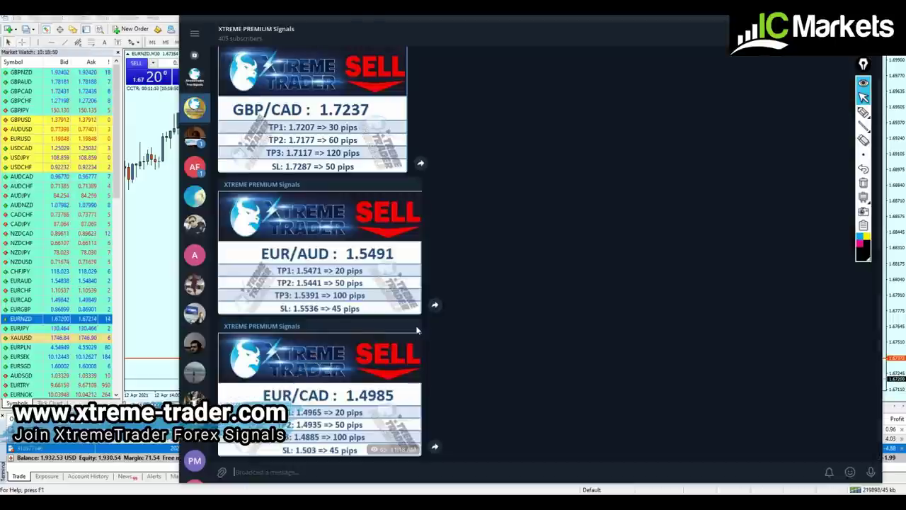
pyautogui.scroll(3, 419, 331)
pyautogui.scroll(-3, 420, 335)
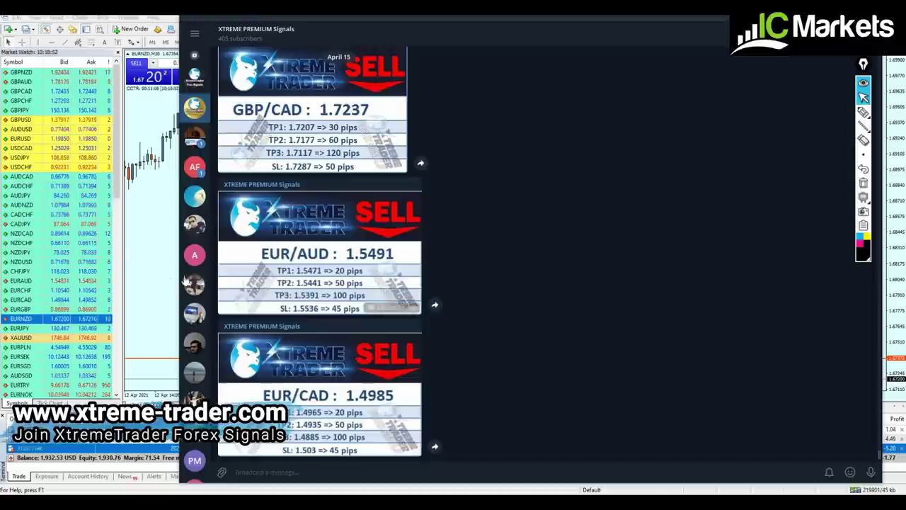
pyautogui.hotkey('alt', 'Tab')
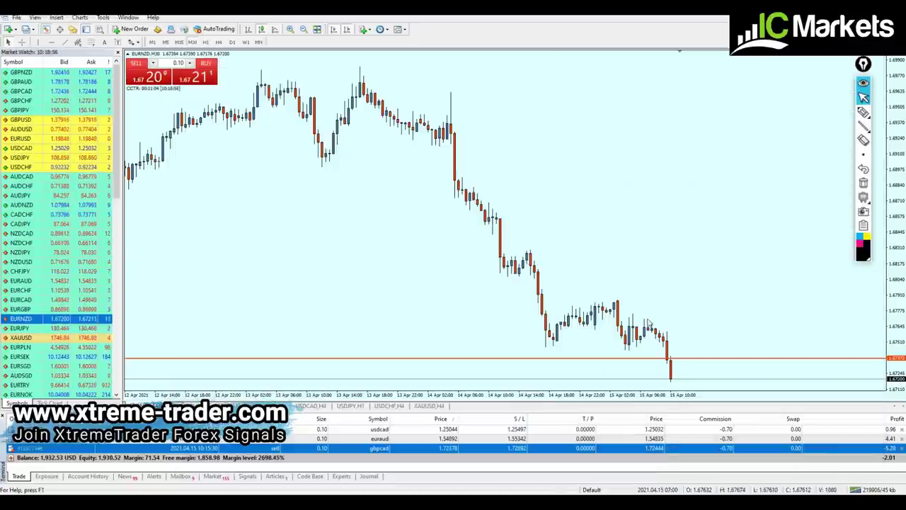
# Review the open USDCAD and EURAUD trades on the chart, return to the H4 timeframe, and recheck the loss total in the Calculator
pyautogui.click(617, 429)
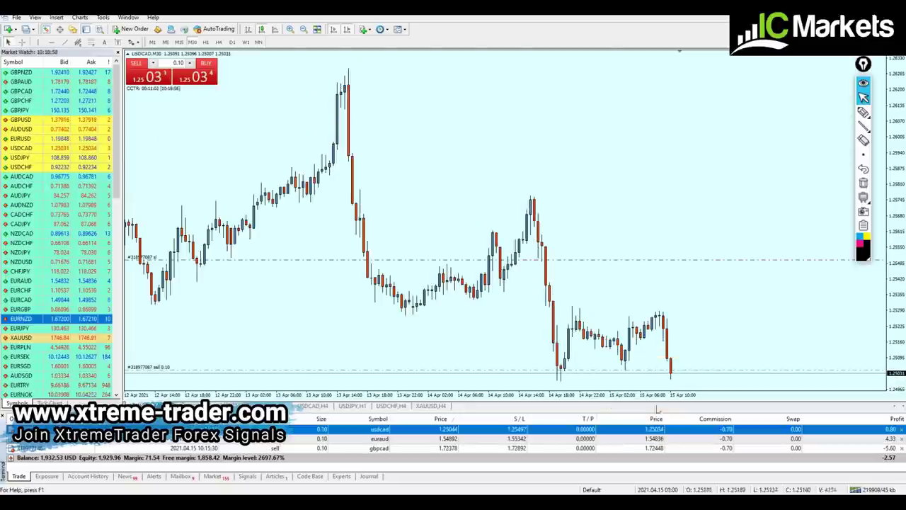
pyautogui.click(620, 439)
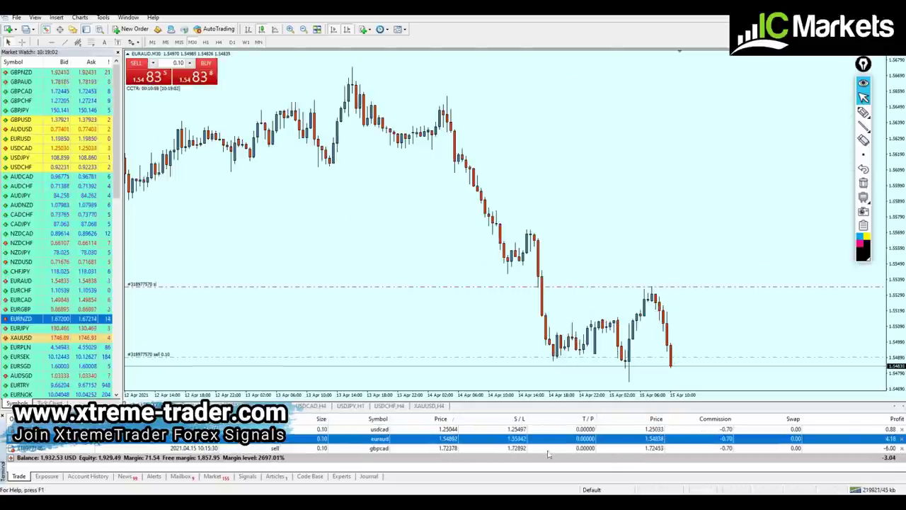
pyautogui.click(218, 42)
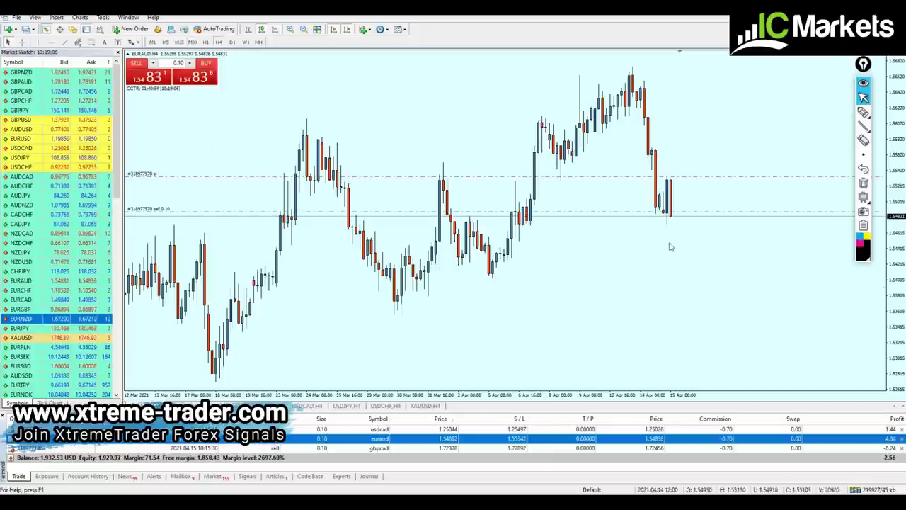
pyautogui.hotkey('alt', 'Tab')
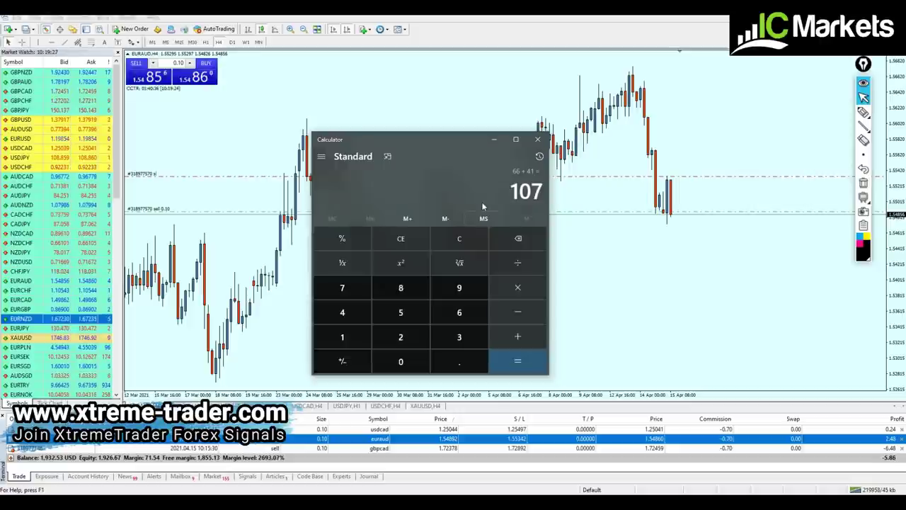
pyautogui.click(722, 258)
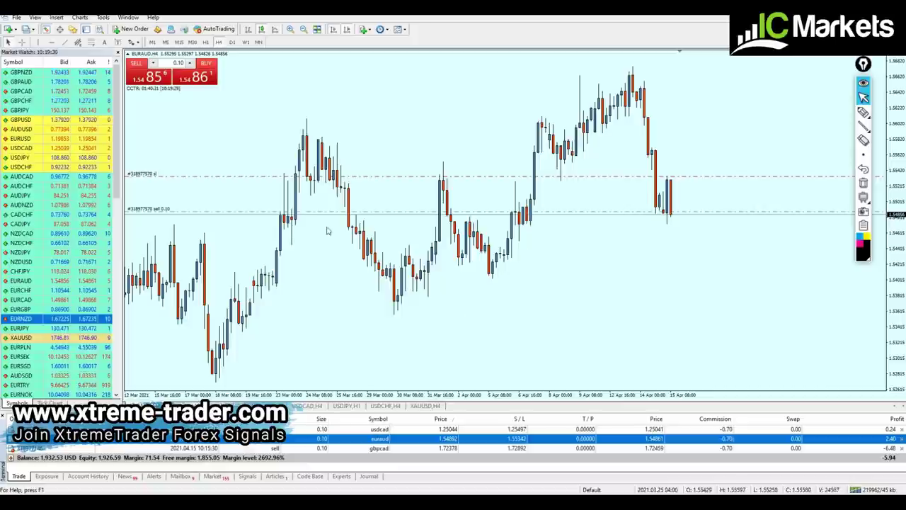
# Check the EUR/AUD signal's first target in Telegram and set the EURAUD trade's take profit to 1.54693 on its MetaTrader chart
pyautogui.hotkey('alt', 'Tab')
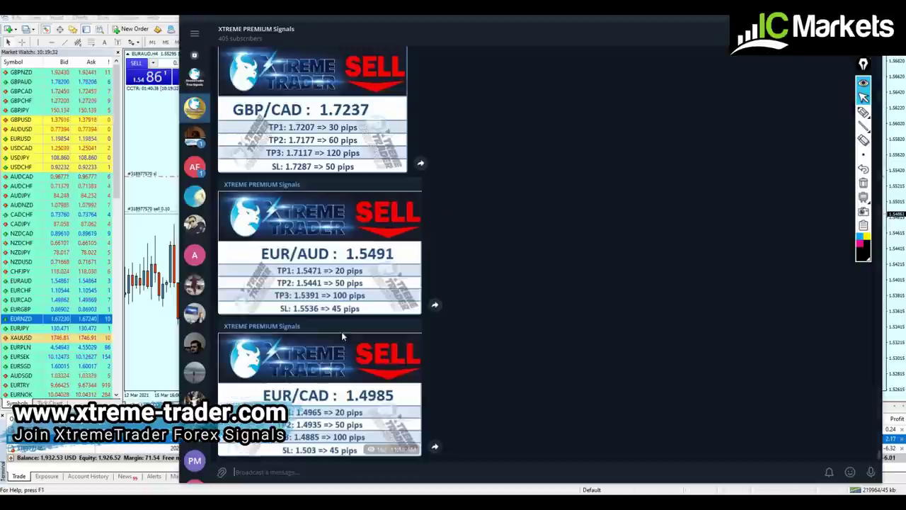
pyautogui.scroll(2, 342, 332)
pyautogui.scroll(-1, 330, 404)
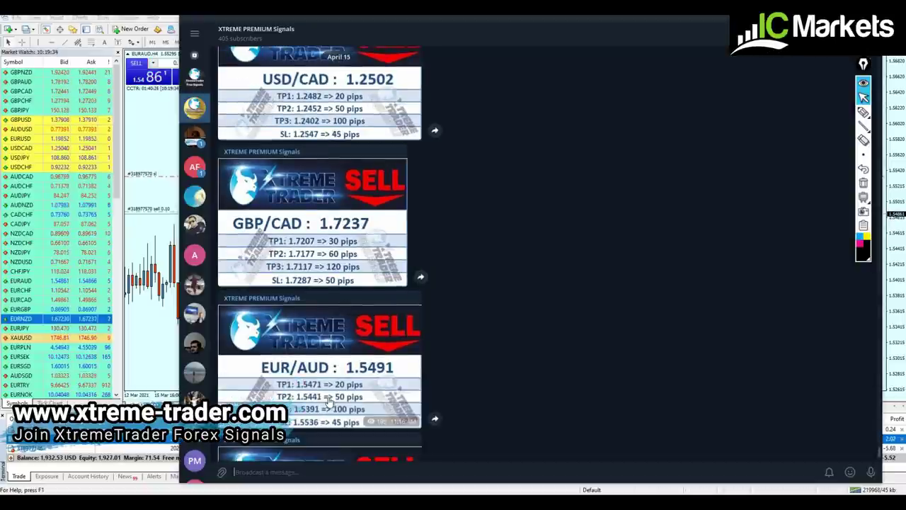
pyautogui.hotkey('alt', 'Tab')
pyautogui.moveTo(599, 212); pyautogui.dragTo(587, 229)
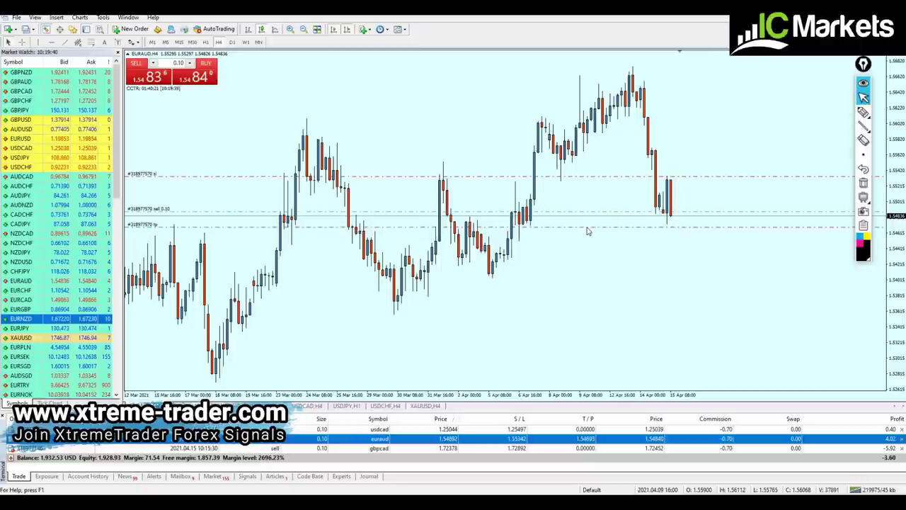
# Show the USDCAD trade on the chart, check its signal in Telegram, and set its take profit to 1.24842
pyautogui.moveTo(424, 429); pyautogui.dragTo(687, 234)
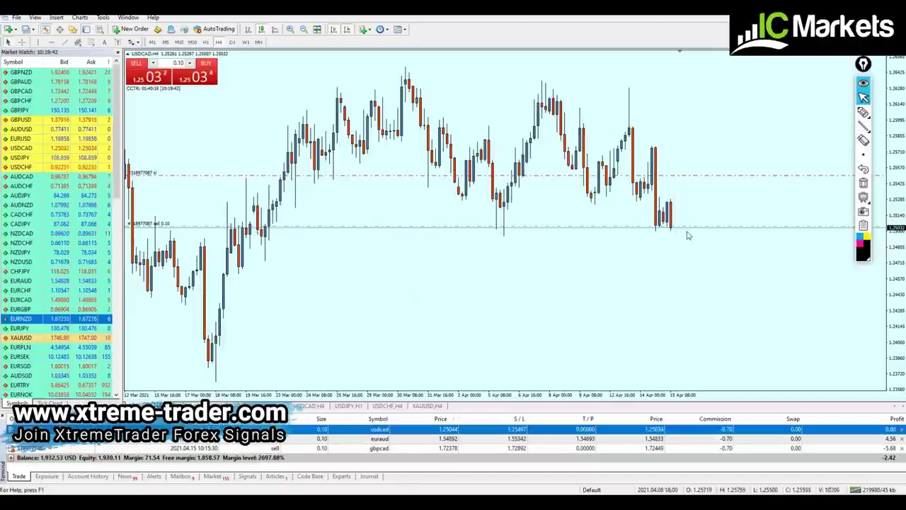
pyautogui.click(246, 494)
pyautogui.scroll(2, 372, 313)
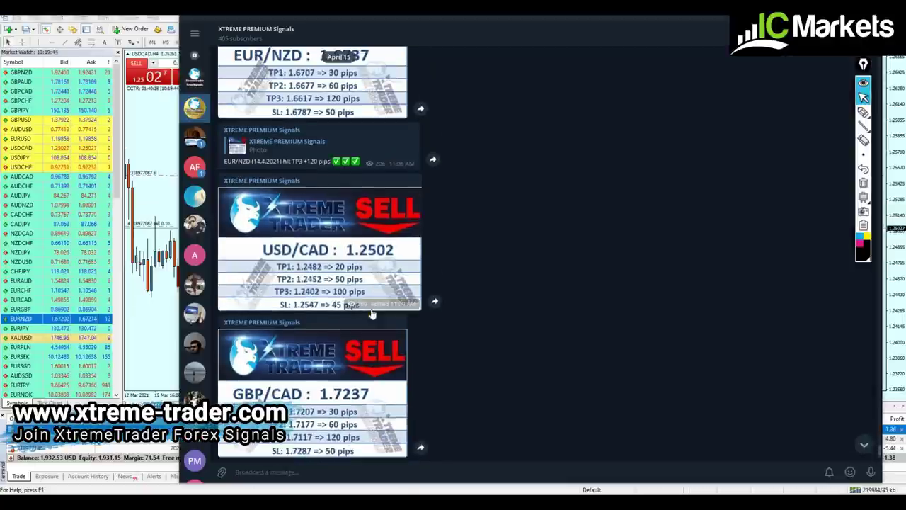
pyautogui.hotkey('alt', 'Tab')
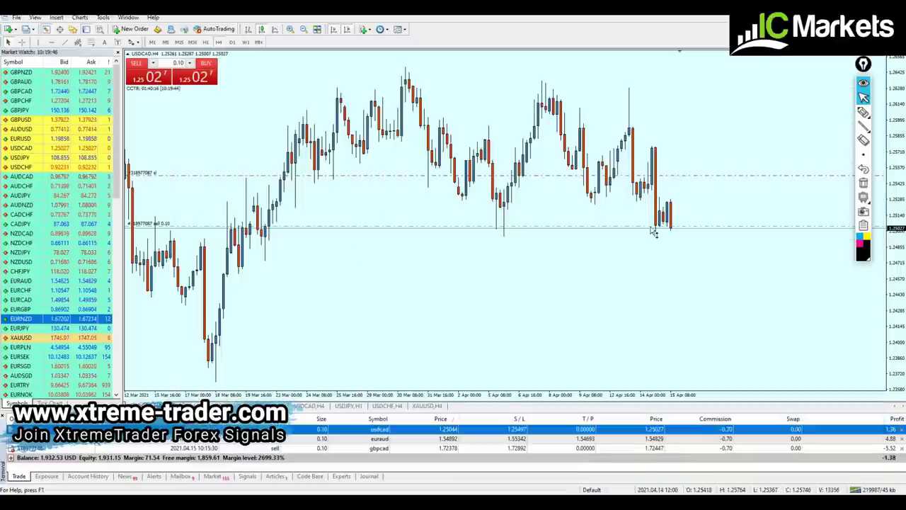
pyautogui.moveTo(653, 228); pyautogui.dragTo(662, 251)
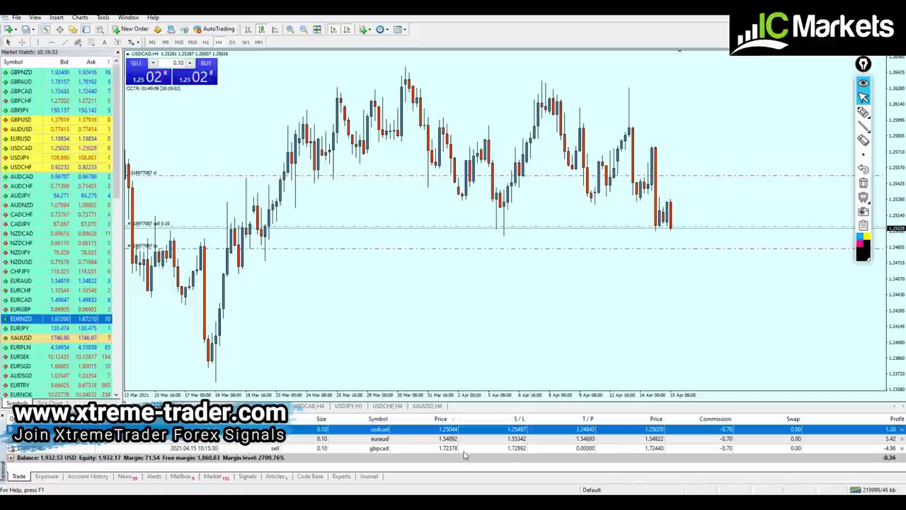
# Show the GBPCAD trade on the chart, check its signal in Telegram, and set its take profit to 1.72080
pyautogui.moveTo(464, 448); pyautogui.dragTo(502, 299)
pyautogui.hotkey('alt', 'Tab')
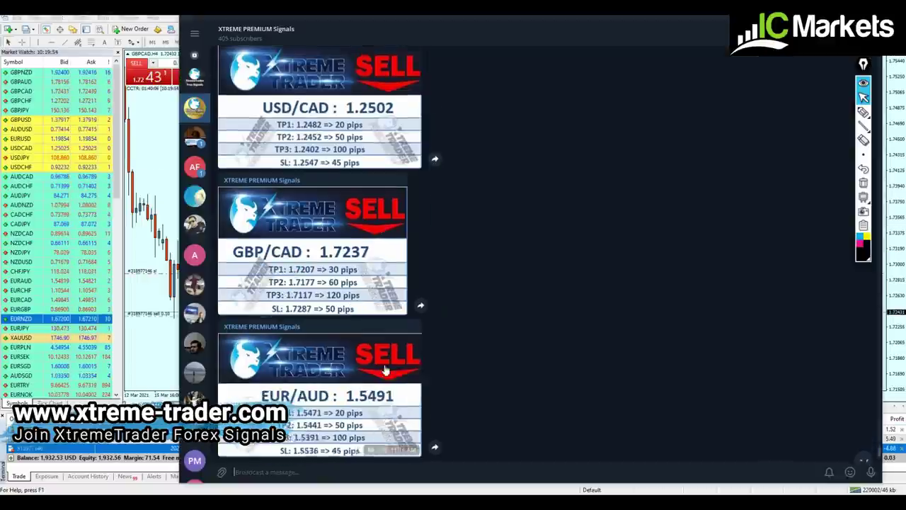
pyautogui.scroll(-1, 384, 370)
pyautogui.hotkey('alt', 'Tab')
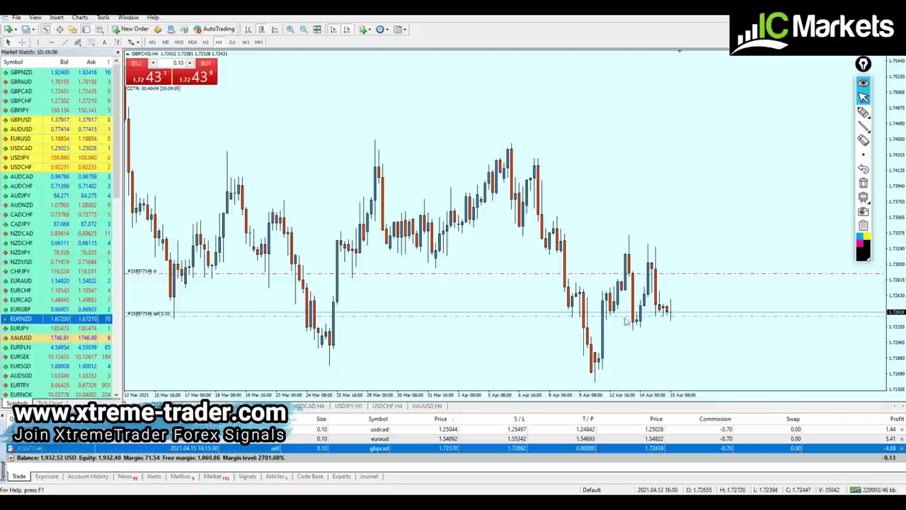
pyautogui.moveTo(635, 321); pyautogui.dragTo(641, 344)
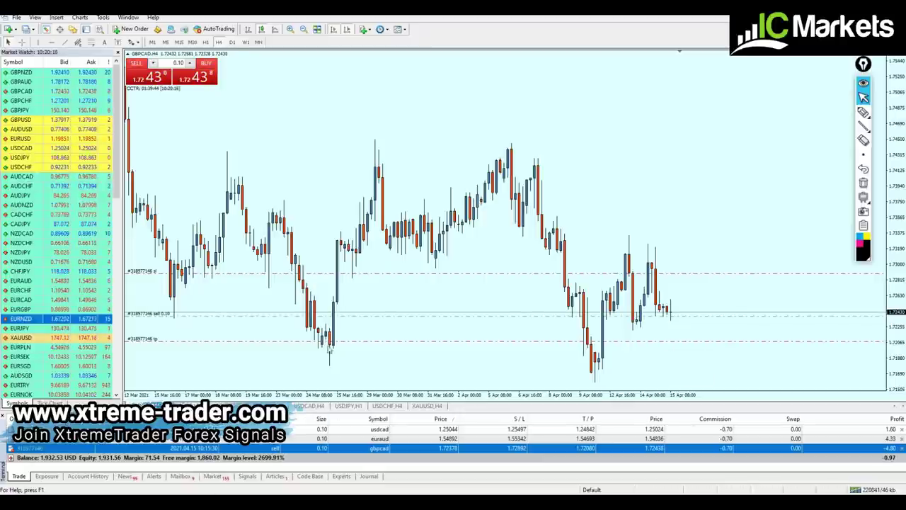
# Show the USDCAD trade and the EURAUD trade, and draw two upward pen arrows from the current EURAUD price towards its stop loss
pyautogui.click(380, 429)
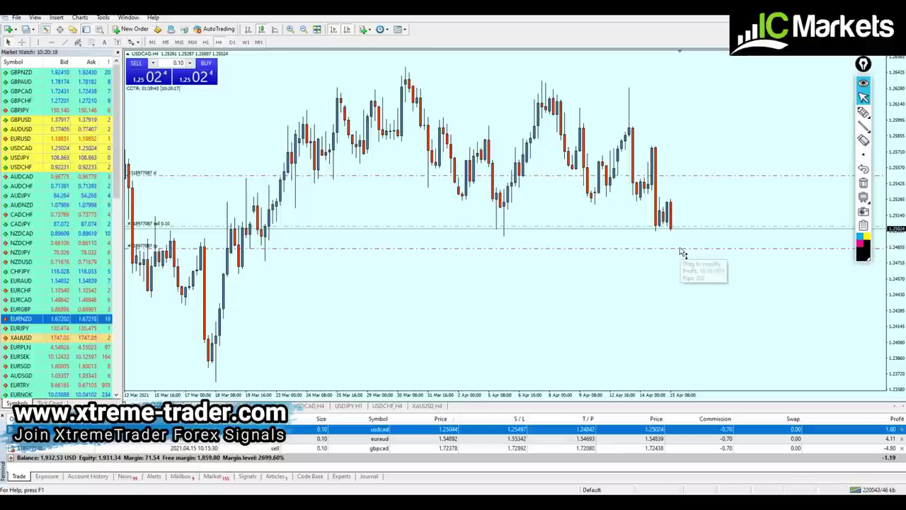
pyautogui.click(380, 438)
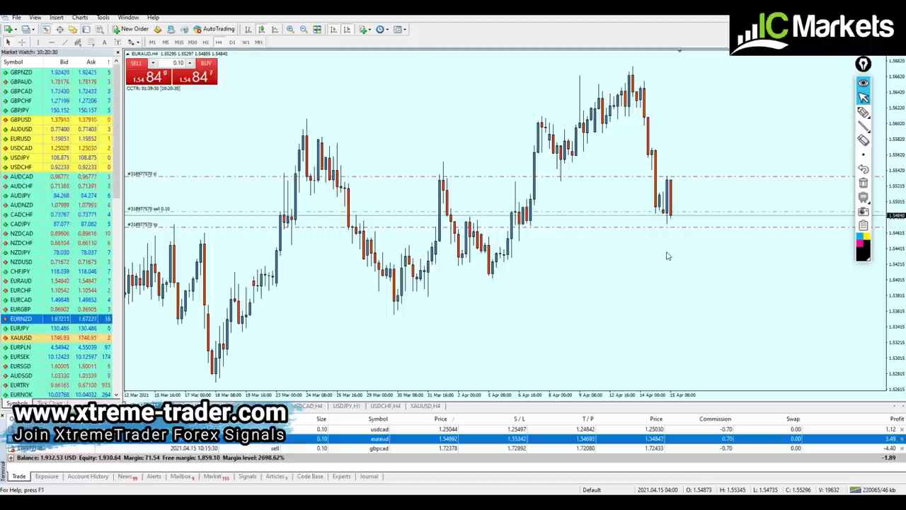
pyautogui.click(863, 111)
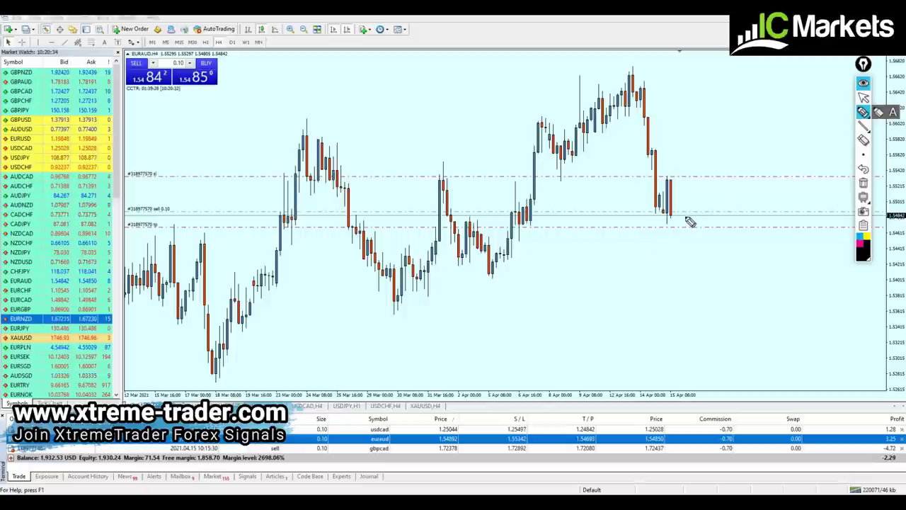
pyautogui.moveTo(672, 213); pyautogui.dragTo(696, 183)
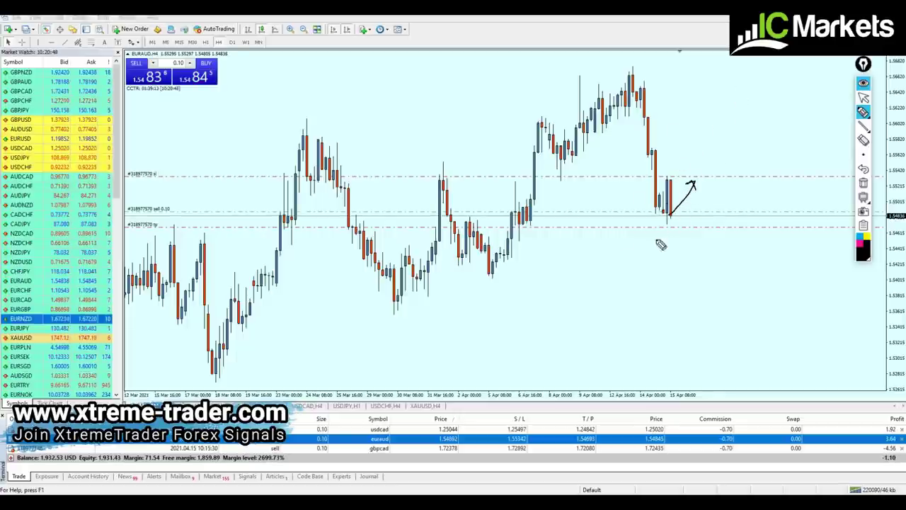
pyautogui.moveTo(668, 217)
pyautogui.mouseDown()
pyautogui.moveTo(736, 172)
pyautogui.moveTo(739, 183)
pyautogui.mouseUp()
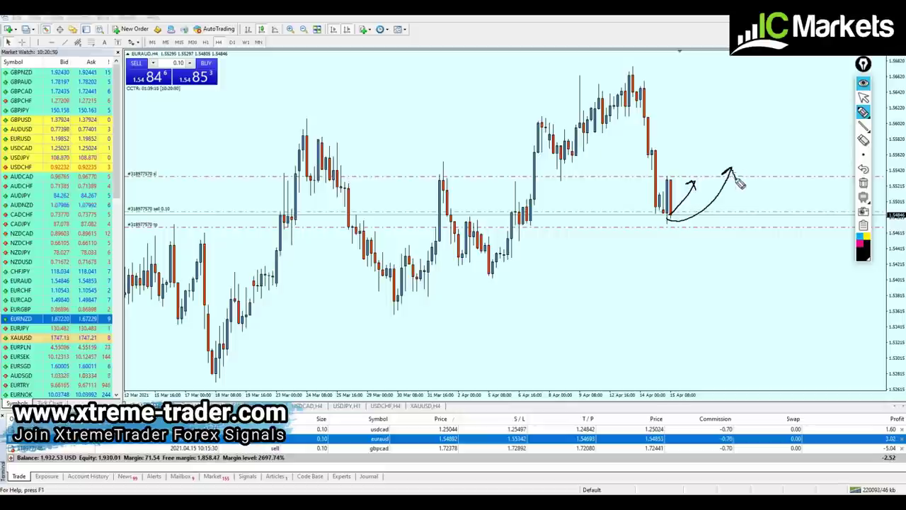
# Write "8-30" above the arrows on the EURAUD chart and underline it twice
pyautogui.moveTo(719, 99)
pyautogui.mouseDown()
pyautogui.moveTo(754, 127)
pyautogui.moveTo(718, 107)
pyautogui.mouseUp()
pyautogui.moveTo(757, 93); pyautogui.dragTo(785, 87)
pyautogui.moveTo(799, 58); pyautogui.dragTo(807, 58)
pyautogui.moveTo(751, 154); pyautogui.dragTo(831, 87)
pyautogui.moveTo(755, 163); pyautogui.dragTo(813, 113)
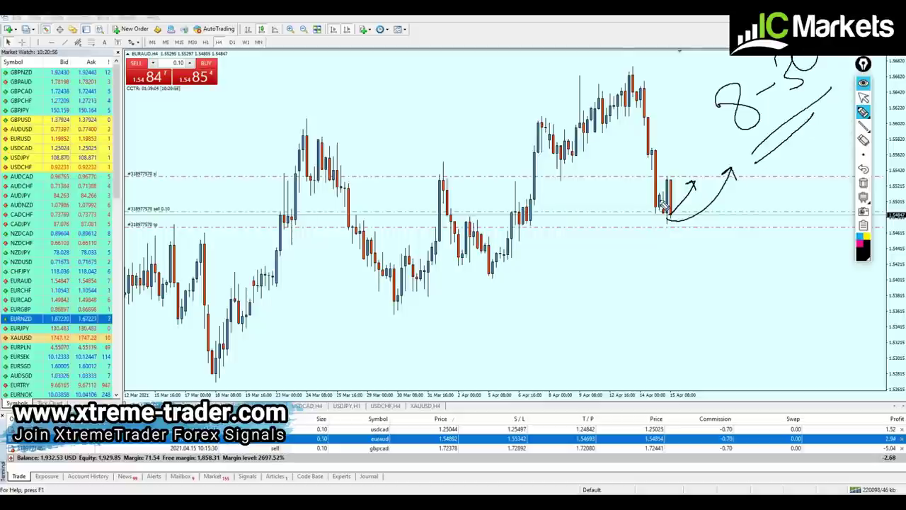
# Draw a roughly horizontal pen line along the EURAUD stop-loss level and clear all pen annotations
pyautogui.moveTo(644, 177); pyautogui.dragTo(736, 175)
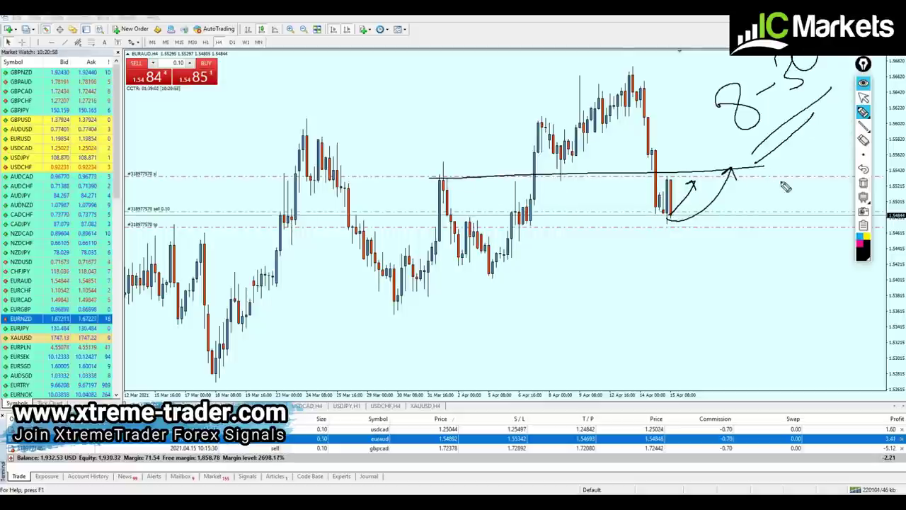
pyautogui.click(863, 97)
pyautogui.click(863, 182)
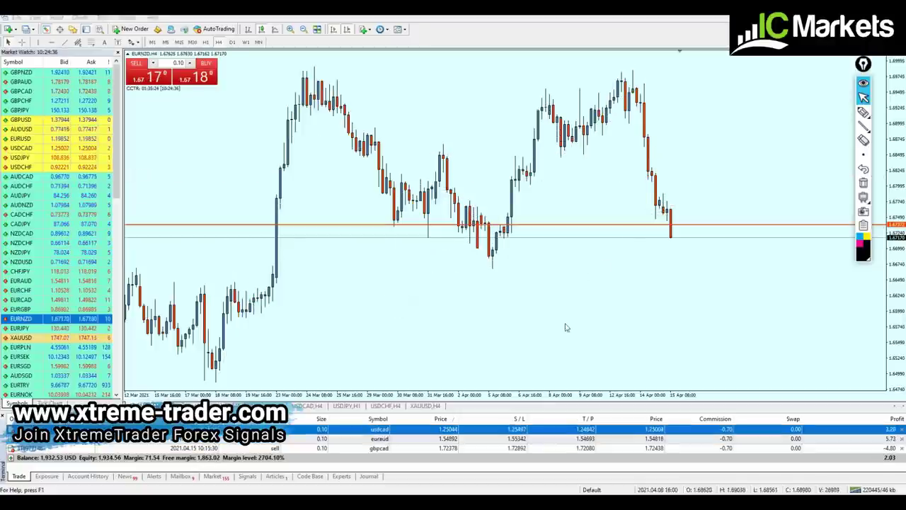
# Inspect the current EURNZD price with the crosshair and look up the EUR/NZD sell signal in the Telegram channel
pyautogui.middleClick(671, 244)
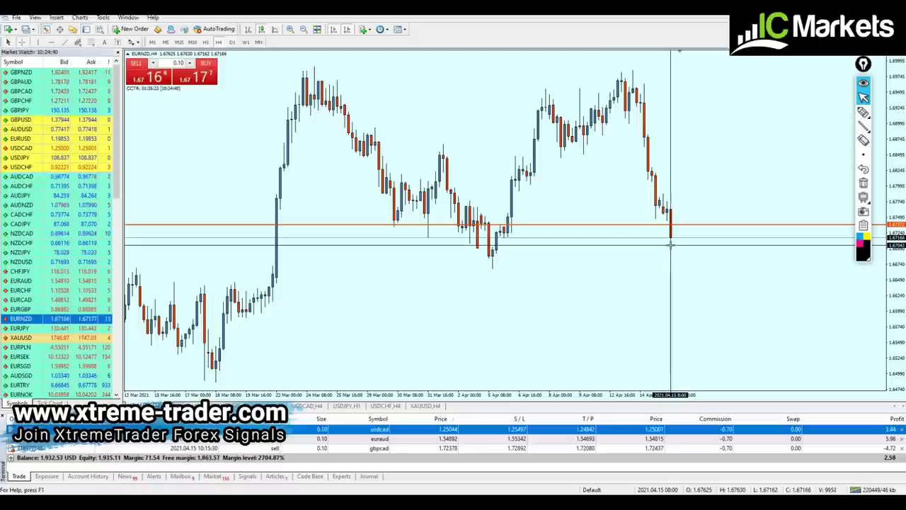
pyautogui.middleClick(668, 245)
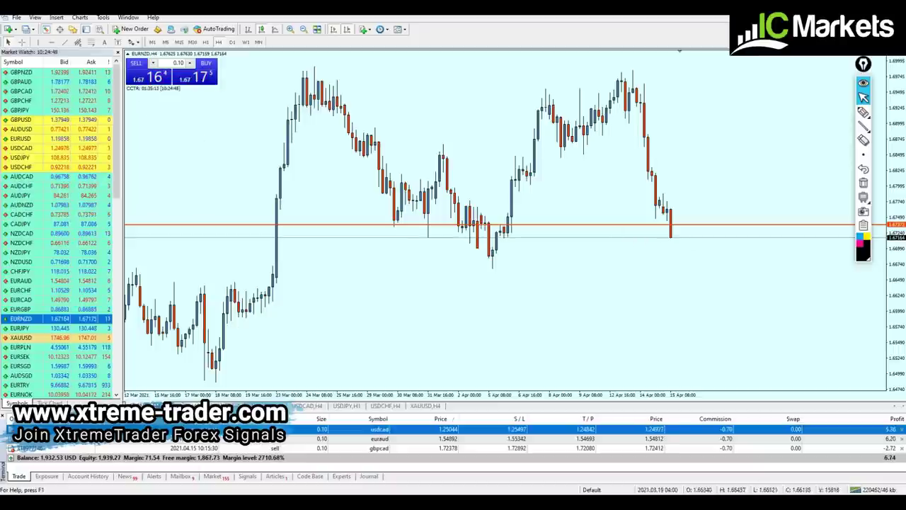
pyautogui.hotkey('alt', 'Tab')
pyautogui.scroll(-2, 320, 364)
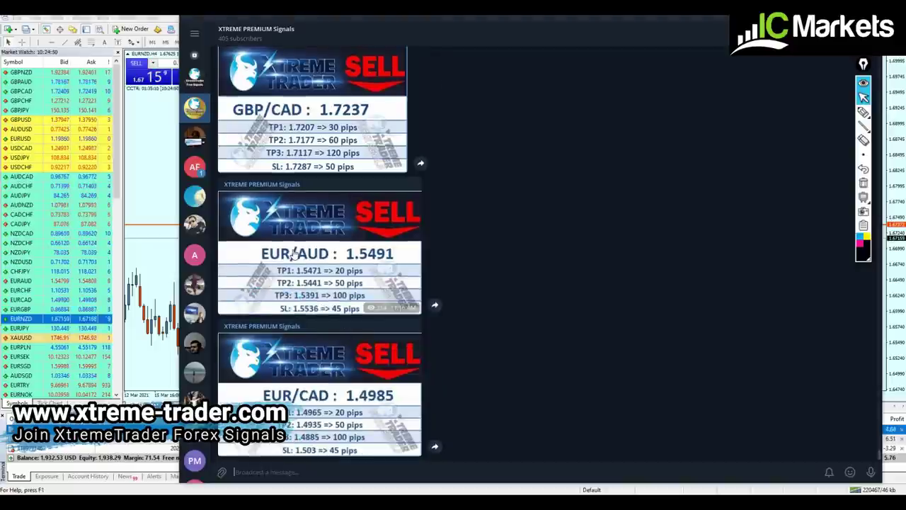
pyautogui.scroll(2, 354, 276)
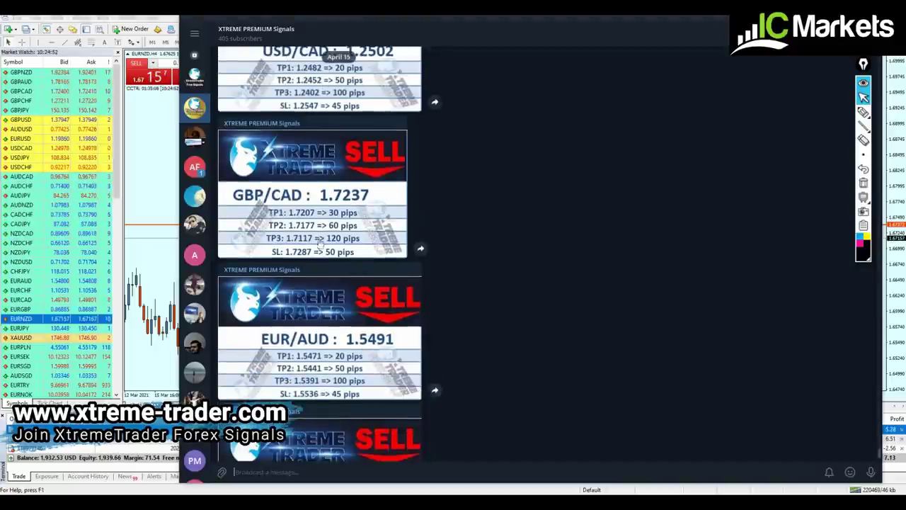
pyautogui.scroll(2, 327, 288)
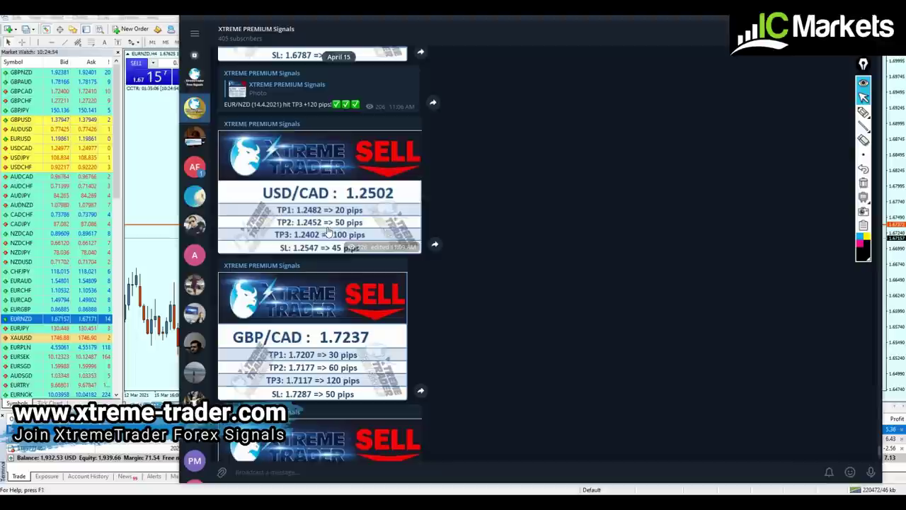
pyautogui.scroll(-1, 324, 237)
pyautogui.scroll(3, 319, 259)
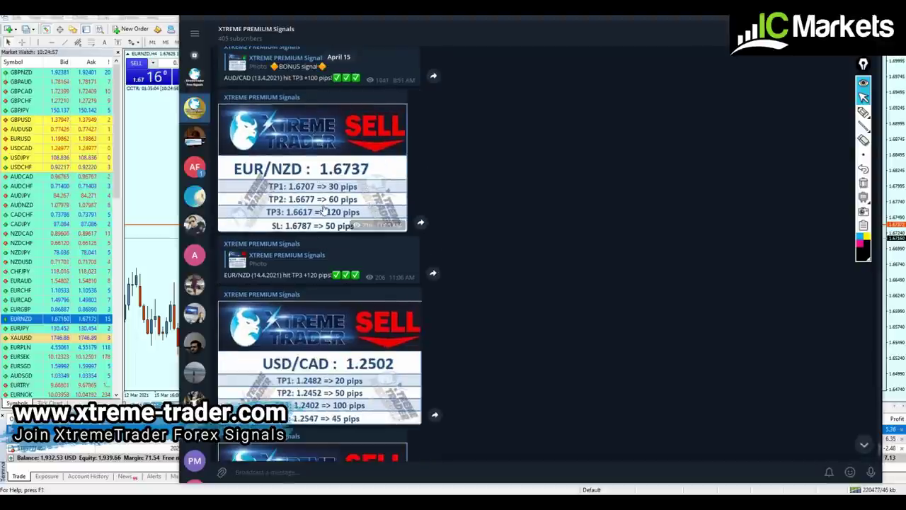
# Return to MetaTrader, open a 0.10-lot EURNZD sell trade at market, and set its take profit to 1.66852 on the chart
pyautogui.click(172, 186)
pyautogui.middleClick(662, 235)
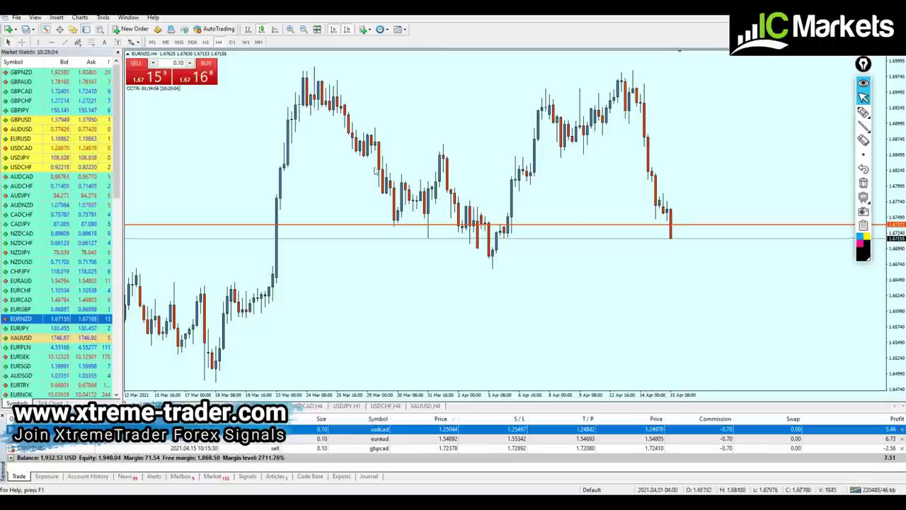
pyautogui.click(159, 78)
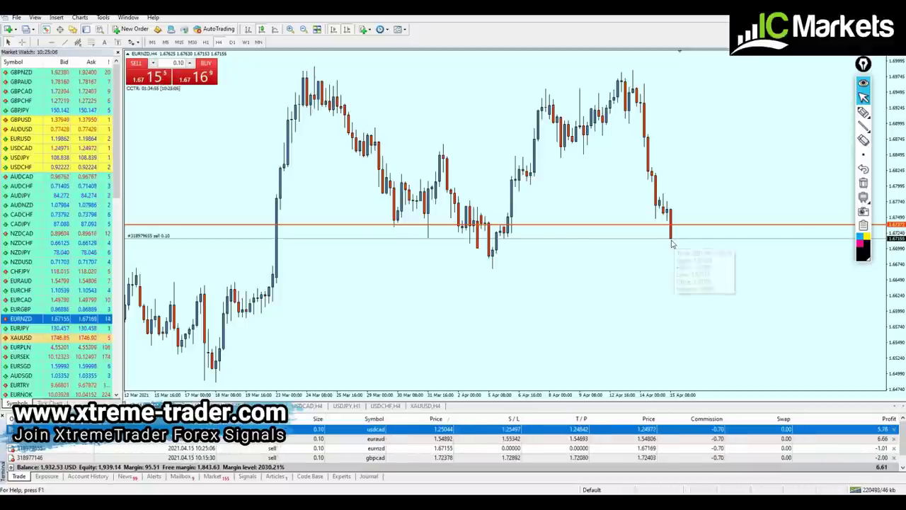
pyautogui.moveTo(669, 242); pyautogui.dragTo(683, 260)
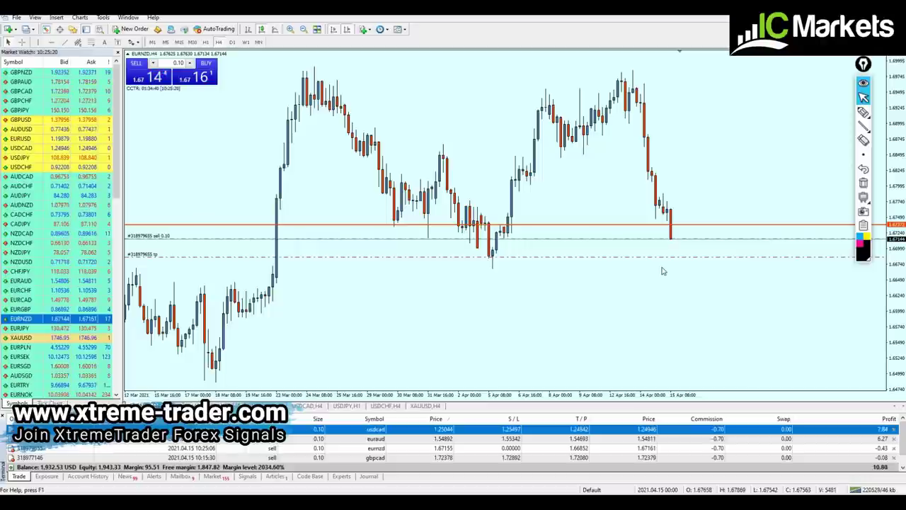
# Review the latest sell signals in Telegram and measure from the EURNZD chart's orange line to the current price in MetaTrader
pyautogui.hotkey('alt', 'Tab')
pyautogui.scroll(-5, 392, 325)
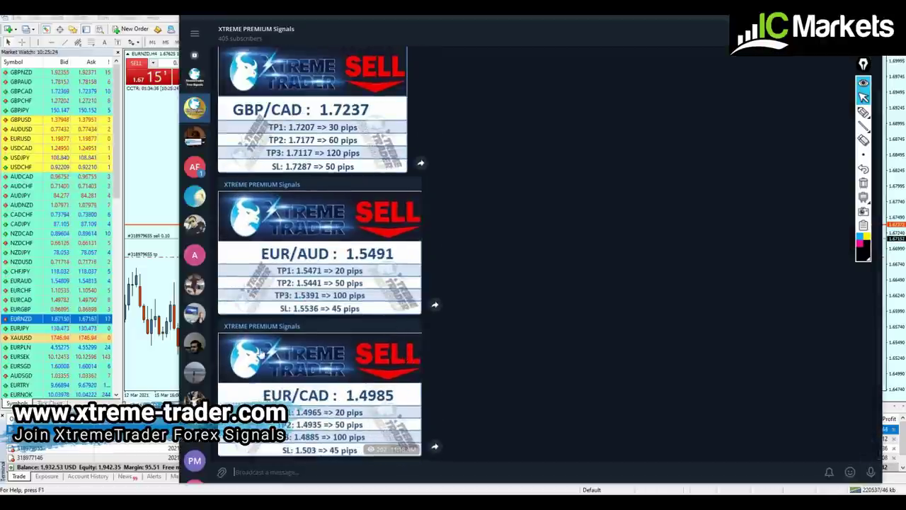
pyautogui.scroll(2, 359, 350)
pyautogui.scroll(-2, 357, 350)
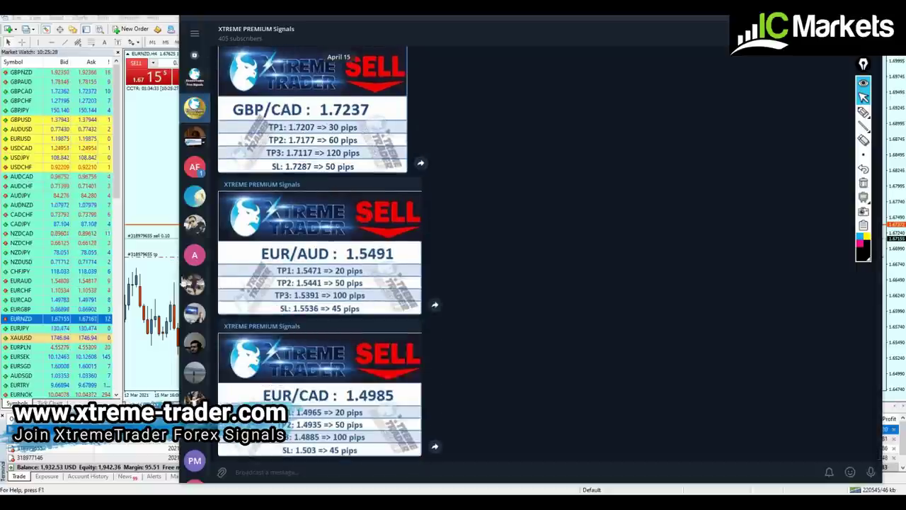
pyautogui.click(174, 296)
pyautogui.middleClick(676, 228)
pyautogui.moveTo(678, 223); pyautogui.dragTo(676, 239)
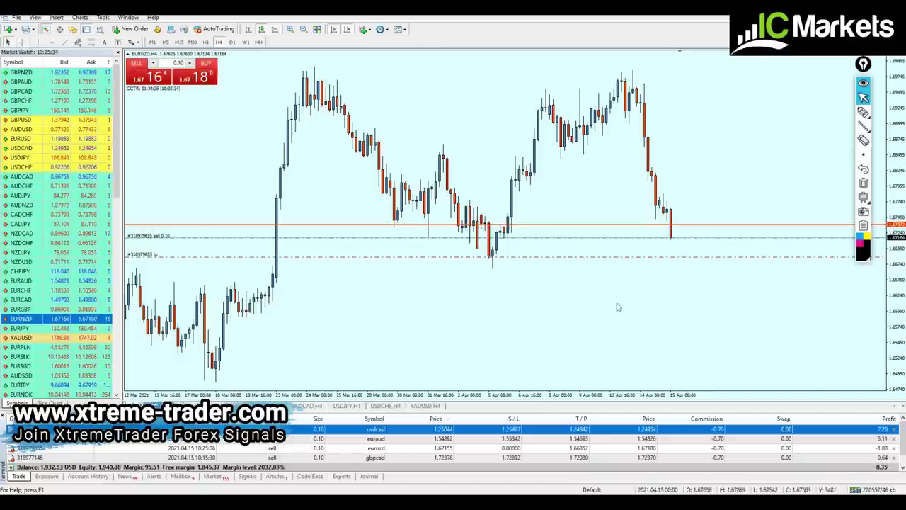
# Recheck the EUR/NZD signal's targets in Telegram and move the EURNZD trade's take profit to 1.66769 in MetaTrader
pyautogui.hotkey('alt', 'Tab')
pyautogui.scroll(8, 348, 318)
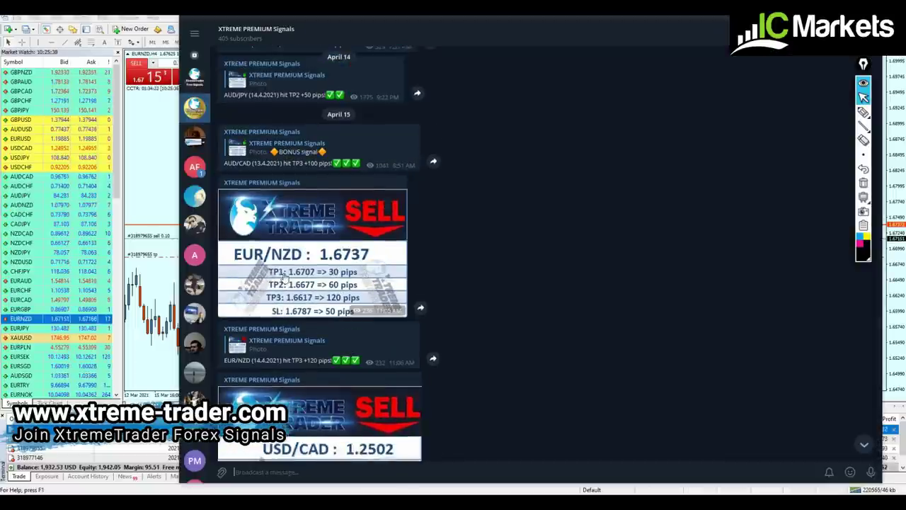
pyautogui.hotkey('alt', 'Tab')
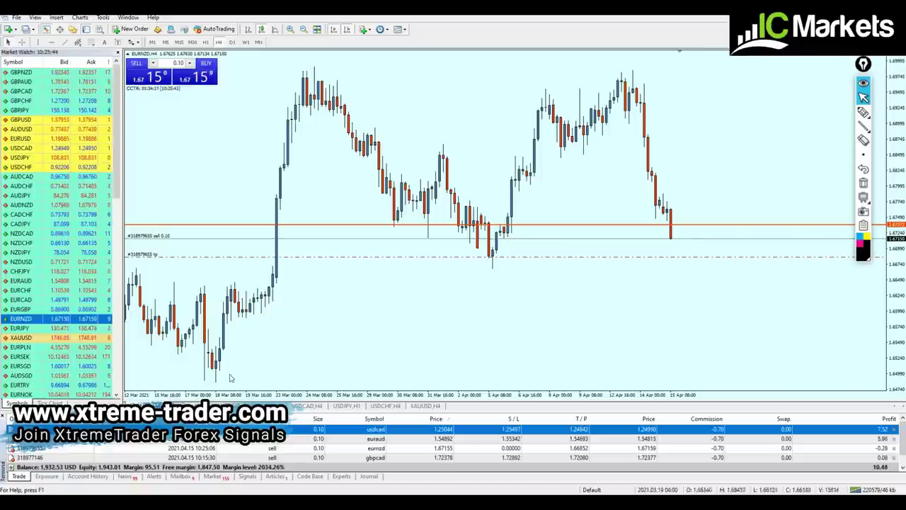
pyautogui.hotkey('alt', 'Tab')
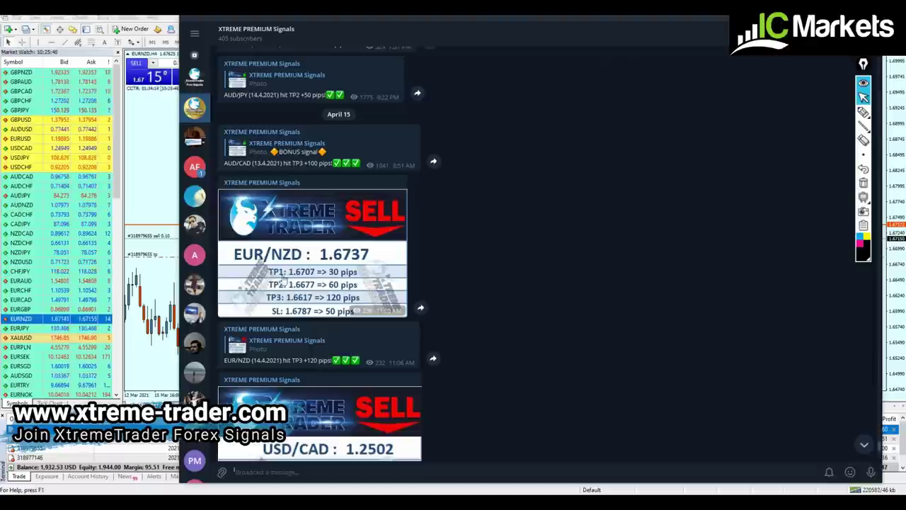
pyautogui.hotkey('alt', 'Tab')
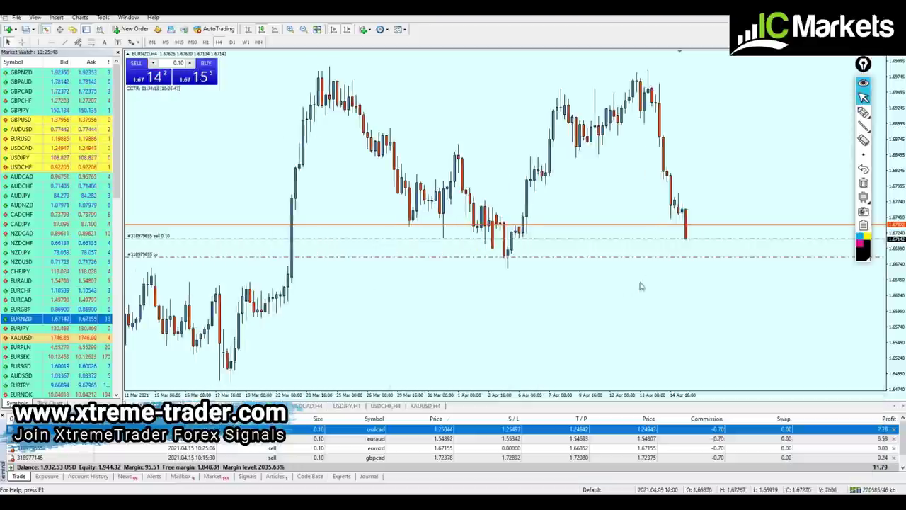
pyautogui.moveTo(663, 262); pyautogui.dragTo(668, 267)
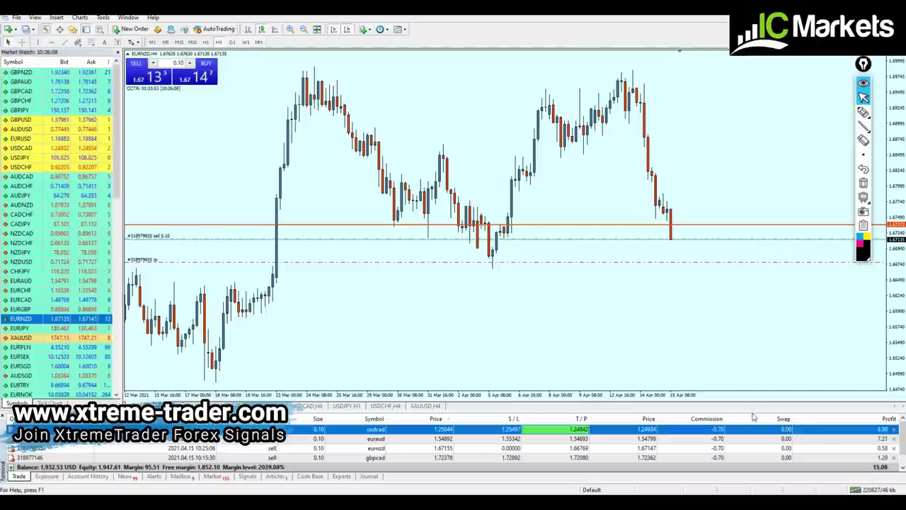
# Enlarge the open trades list and circle the total profit with the pen
pyautogui.moveTo(751, 411); pyautogui.dragTo(754, 399)
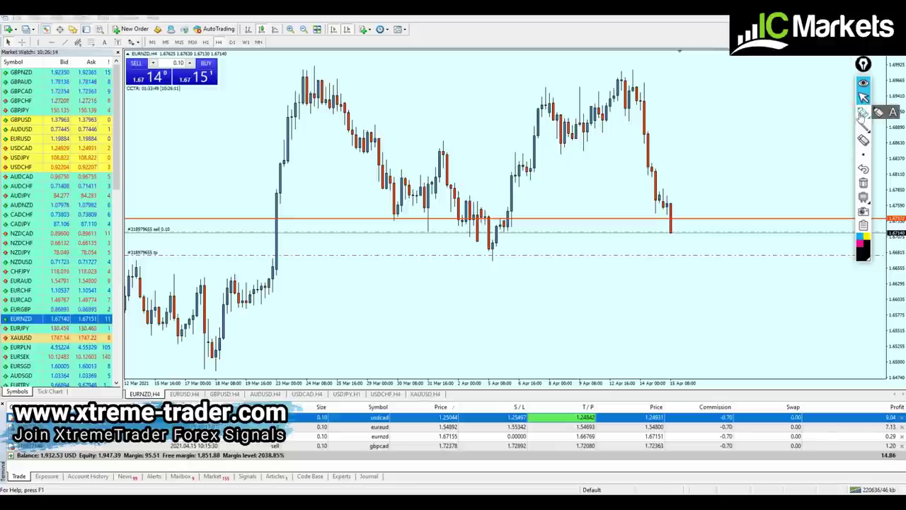
pyautogui.moveTo(886, 453); pyautogui.dragTo(900, 458)
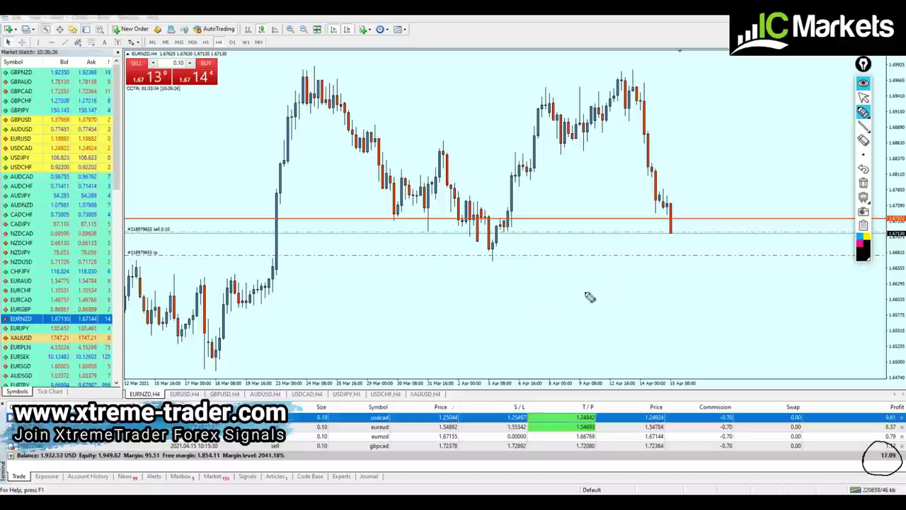
# Write "100$" and "80$" on the EURNZD chart with the pen, linked by a curved arrow from 100$ to 80$
pyautogui.moveTo(596, 284)
pyautogui.mouseDown()
pyautogui.moveTo(592, 339)
pyautogui.moveTo(629, 324)
pyautogui.mouseUp()
pyautogui.moveTo(657, 289)
pyautogui.mouseDown()
pyautogui.moveTo(631, 304)
pyautogui.moveTo(660, 297)
pyautogui.mouseUp()
pyautogui.moveTo(698, 280); pyautogui.dragTo(690, 304)
pyautogui.moveTo(733, 250); pyautogui.dragTo(736, 317)
pyautogui.moveTo(666, 336)
pyautogui.mouseDown()
pyautogui.moveTo(524, 362)
pyautogui.moveTo(490, 342)
pyautogui.mouseUp()
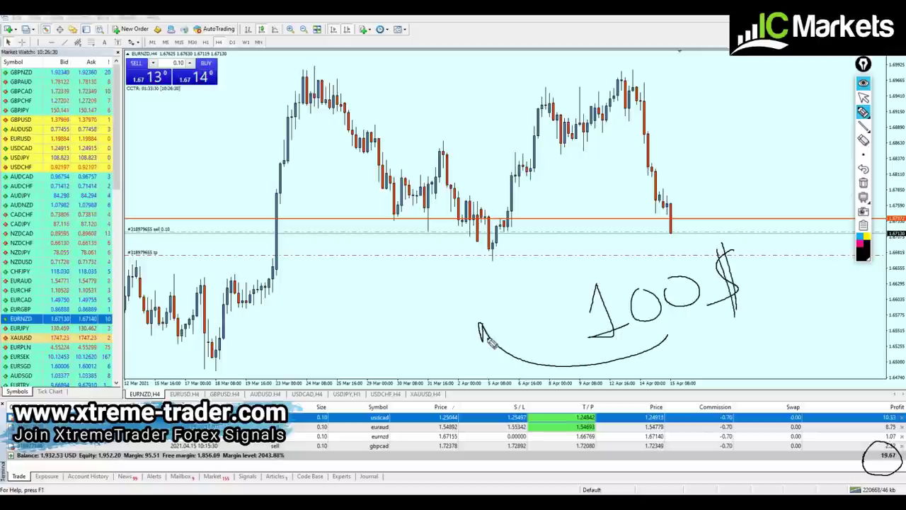
pyautogui.moveTo(373, 275)
pyautogui.mouseDown()
pyautogui.moveTo(375, 312)
pyautogui.moveTo(443, 290)
pyautogui.mouseUp()
pyautogui.moveTo(489, 244)
pyautogui.mouseDown()
pyautogui.moveTo(474, 297)
pyautogui.moveTo(487, 304)
pyautogui.mouseUp()
pyautogui.moveTo(389, 280); pyautogui.dragTo(422, 263)
# Draw an upward arrow to an underlined "20$" on the chart, and clear all pen annotations
pyautogui.moveTo(382, 202); pyautogui.dragTo(425, 117)
pyautogui.moveTo(417, 120); pyautogui.dragTo(435, 131)
pyautogui.moveTo(432, 99)
pyautogui.mouseDown()
pyautogui.moveTo(473, 108)
pyautogui.moveTo(495, 79)
pyautogui.mouseUp()
pyautogui.moveTo(538, 65)
pyautogui.mouseDown()
pyautogui.moveTo(519, 105)
pyautogui.moveTo(529, 109)
pyautogui.mouseUp()
pyautogui.moveTo(412, 155); pyautogui.dragTo(539, 113)
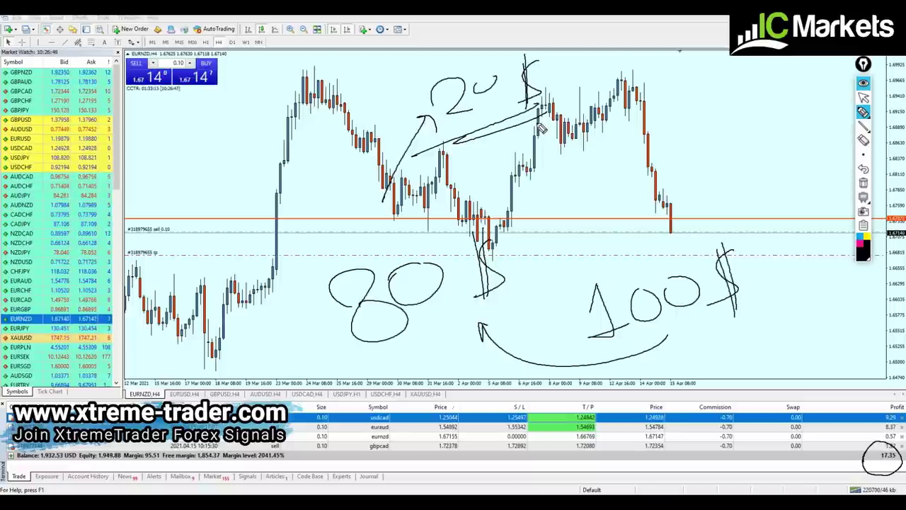
pyautogui.click(862, 97)
pyautogui.click(863, 182)
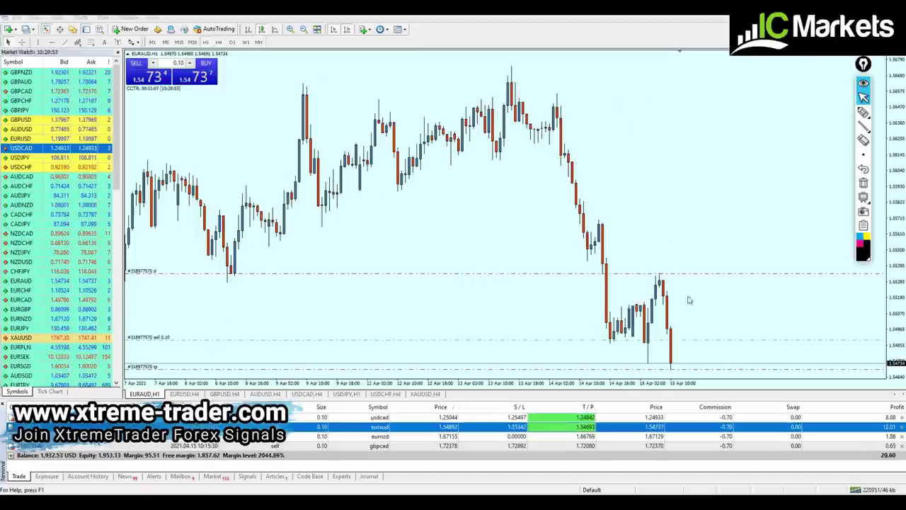
# Examine the EURAUD H1 price up close against its take-profit level and check the EUR/AUD target update in Telegram
pyautogui.middleClick(684, 372)
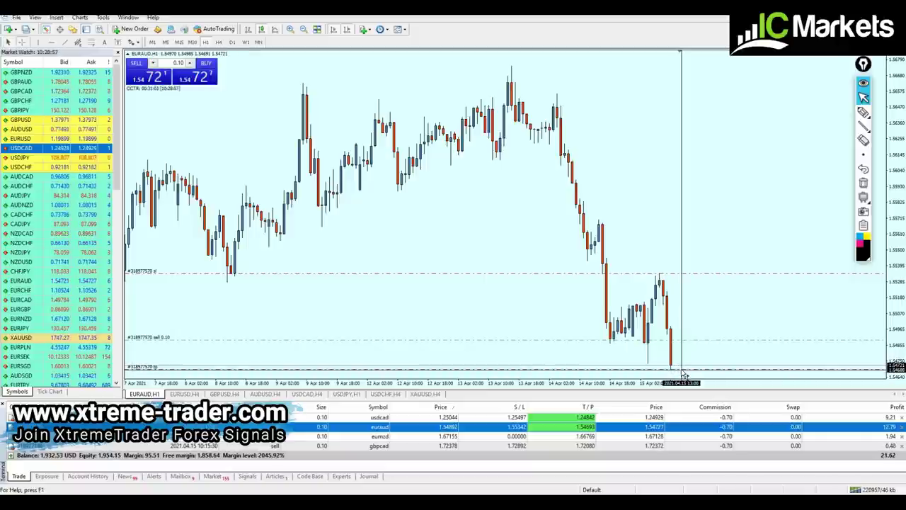
pyautogui.middleClick(691, 360)
pyautogui.press('+')
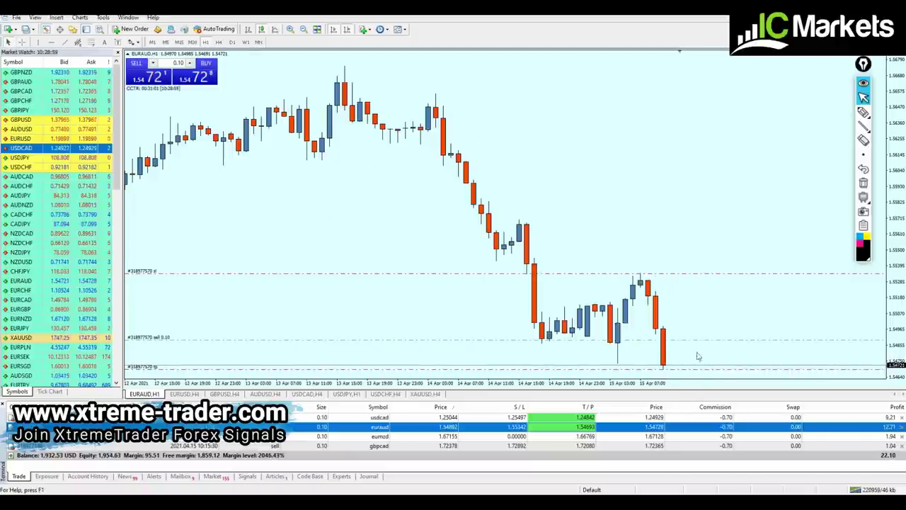
pyautogui.scroll(1, 684, 385)
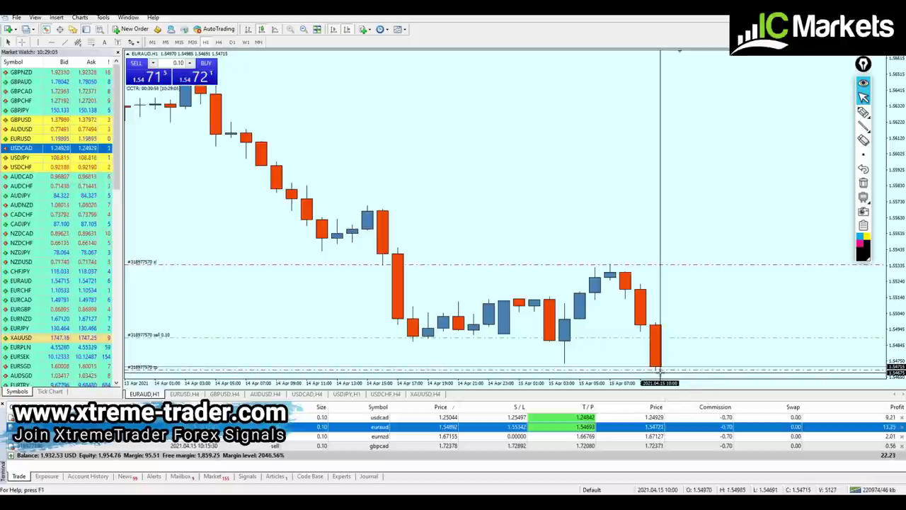
pyautogui.hotkey('alt', 'Tab')
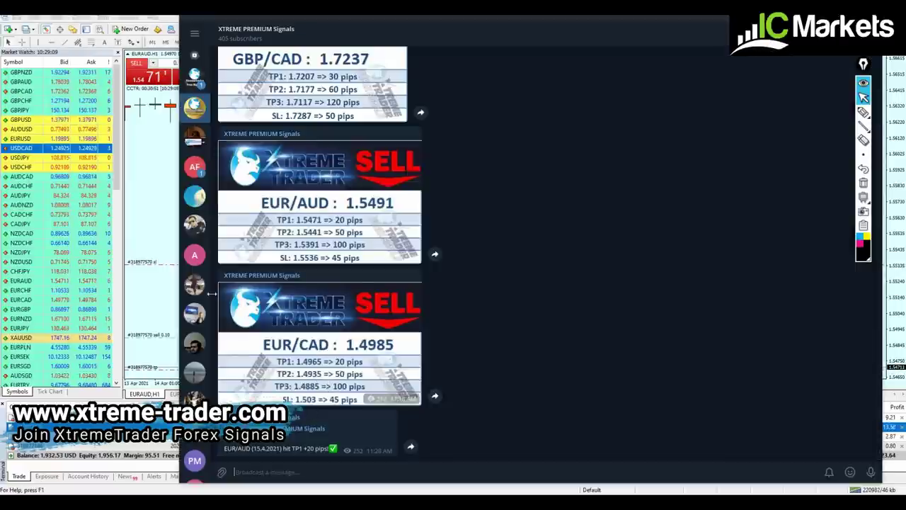
# Return to MetaTrader, switch the EURAUD chart to H4, and remove the EURAUD trade's take profit
pyautogui.click(174, 239)
pyautogui.click(218, 42)
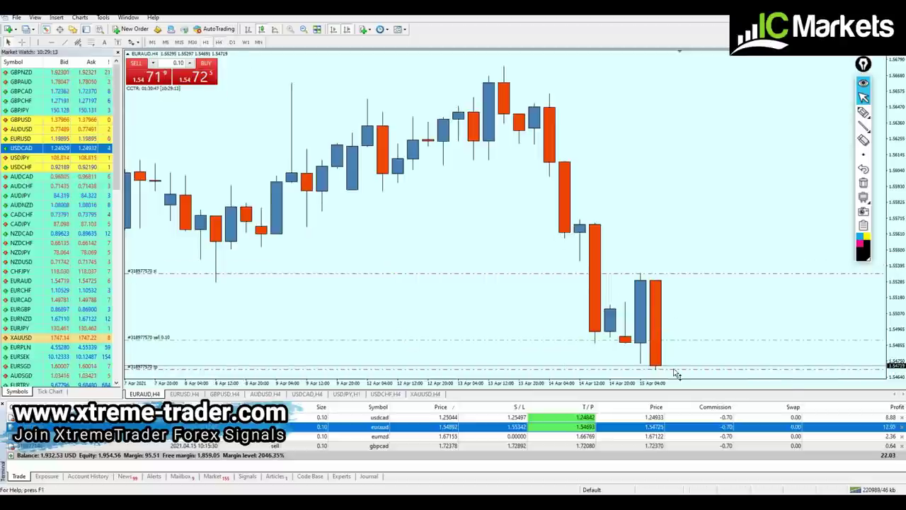
pyautogui.rightClick(674, 368)
pyautogui.click(697, 375)
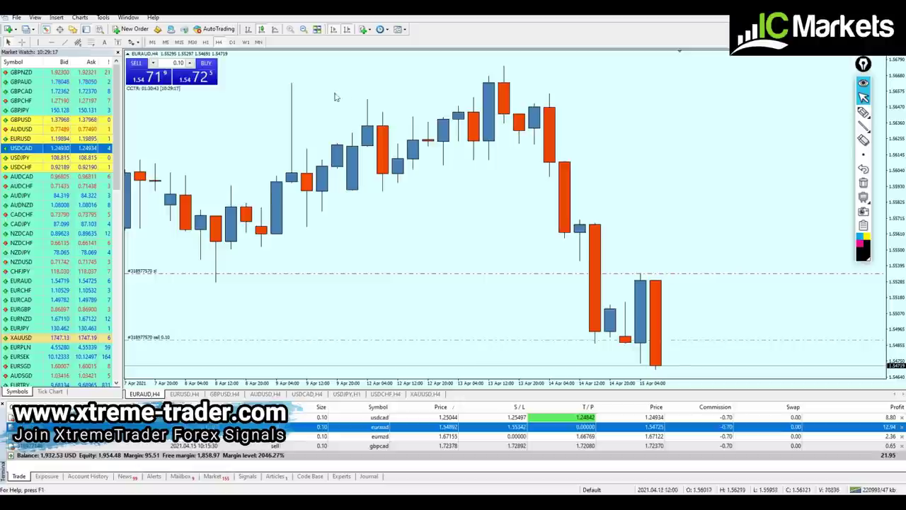
# Switch the EURAUD chart to the M15 timeframe and zoom out to show more price history
pyautogui.click(179, 42)
pyautogui.press('-')
pyautogui.press('-')
pyautogui.press('+')
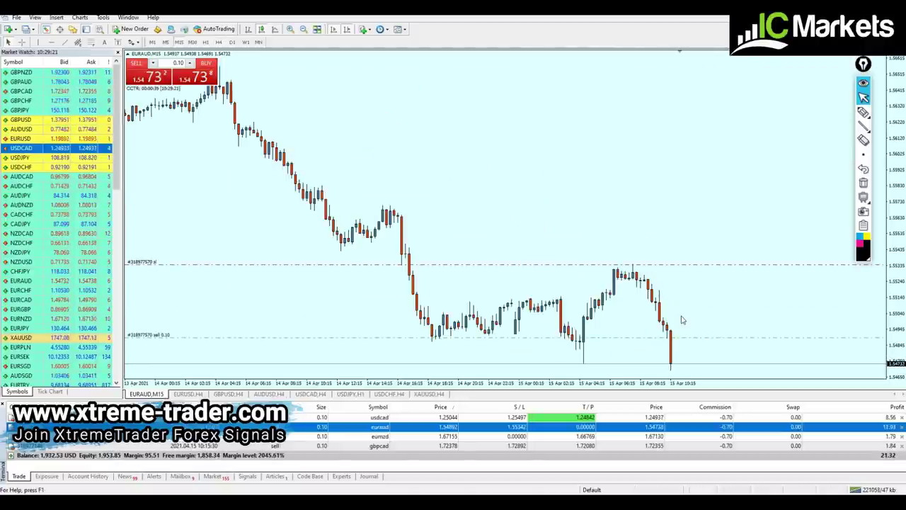